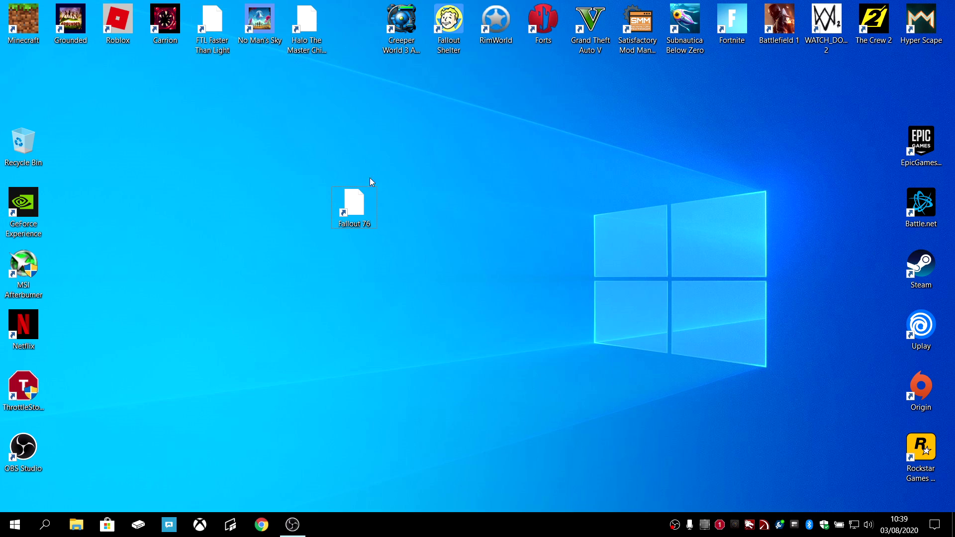
Open Windows Settings from the Start menu
left_click_drag(439, 153, 232, 321)
left_click_drag(415, 121, 298, 298)
key("super")
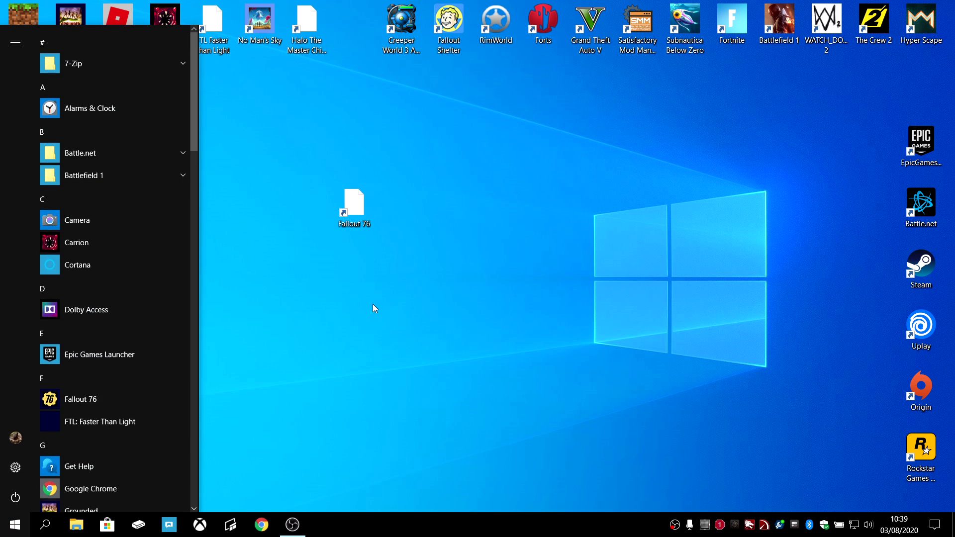
key("super")
left_click(15, 525)
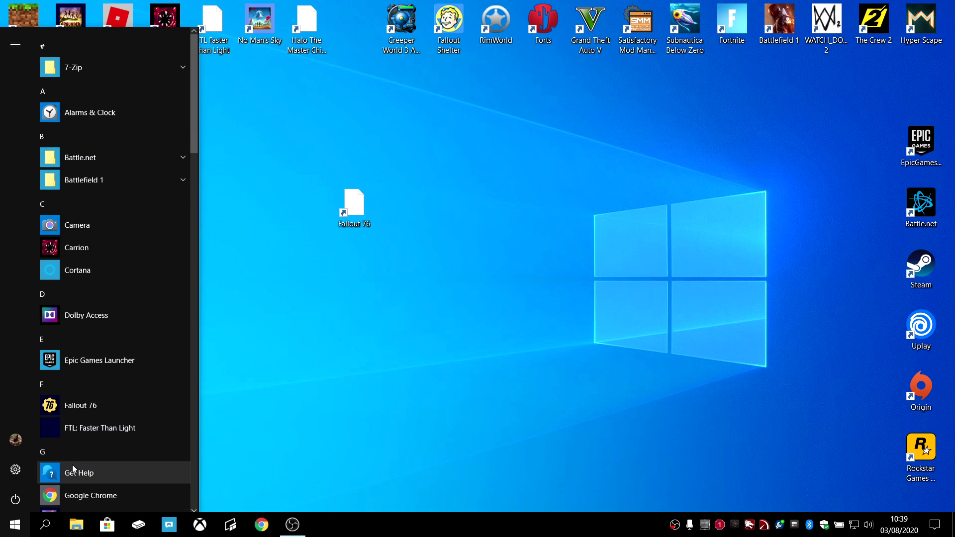
left_click(13, 472)
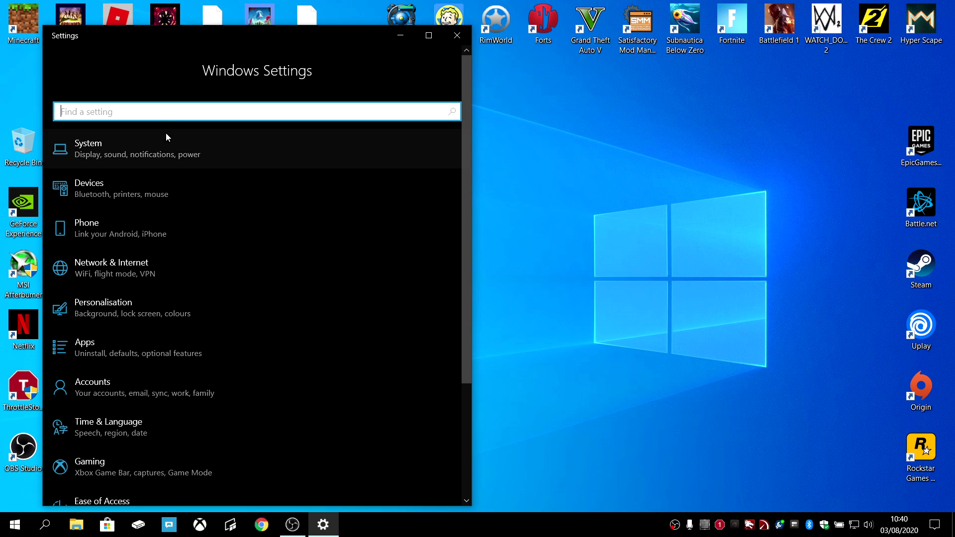
Maximise Settings and go from the home categories to Apps & features
left_click(192, 149)
left_click(57, 36)
scroll(179, 294, "down", 3)
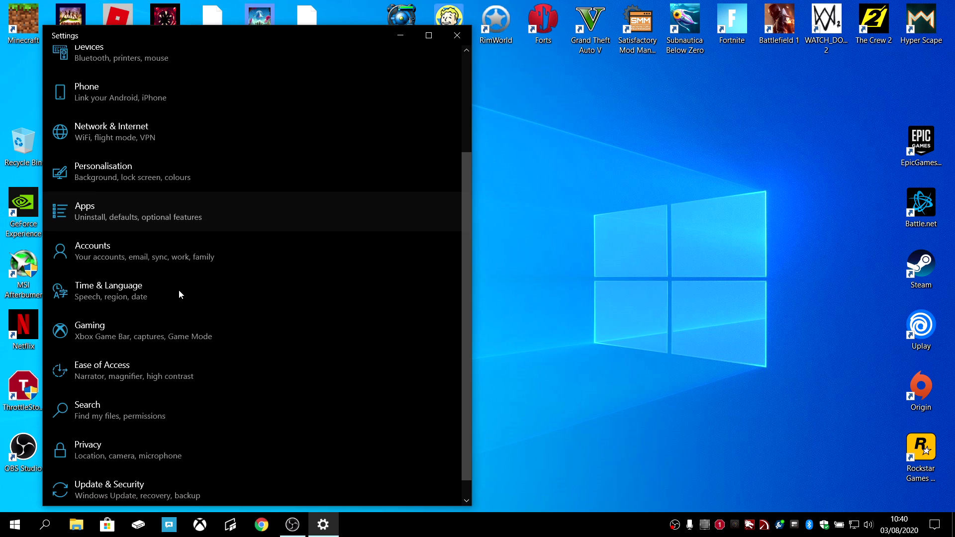
left_click(171, 249)
left_click(57, 36)
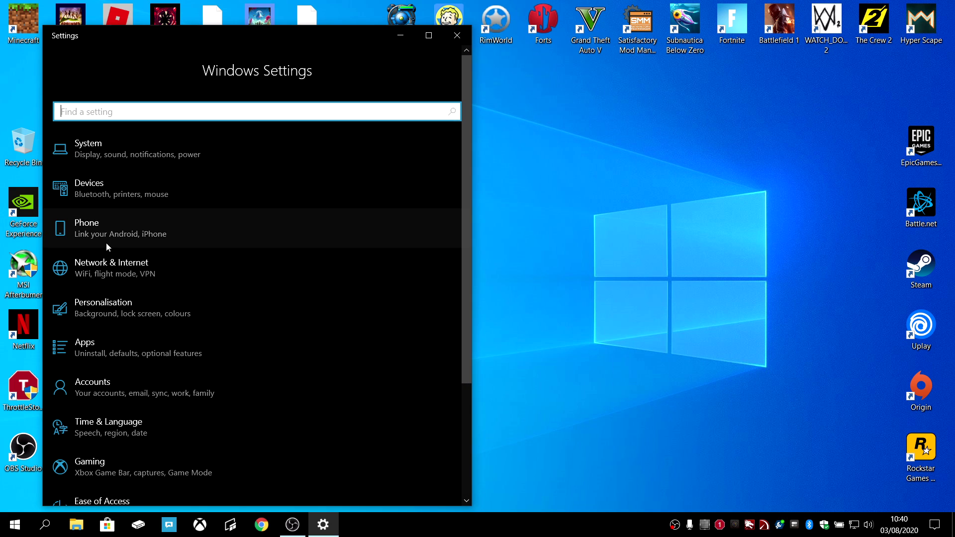
left_click(429, 36)
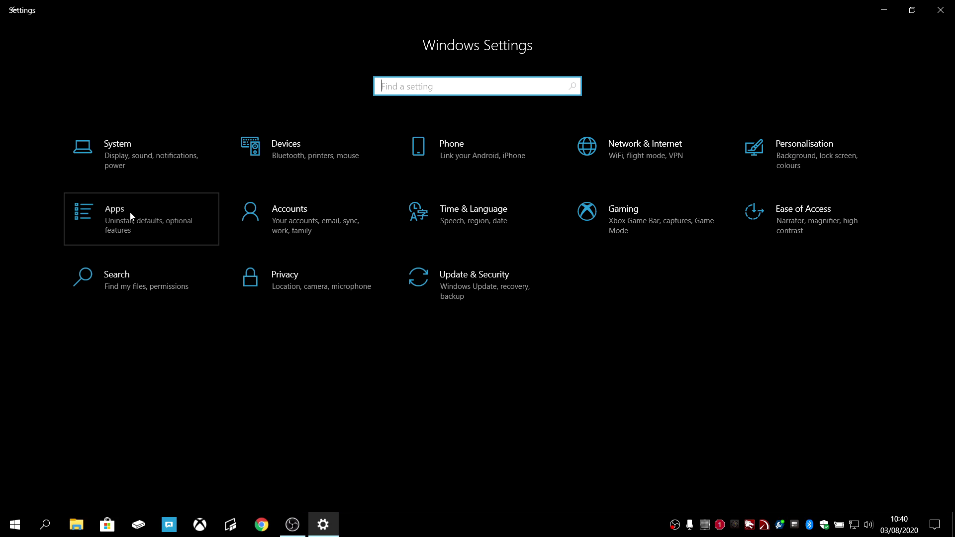
left_click(132, 215)
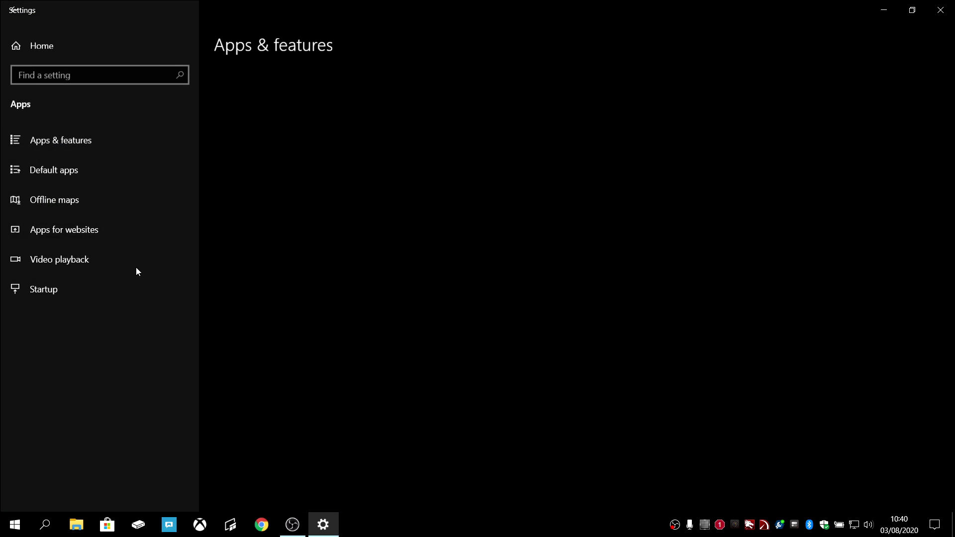
Open File Explorer on This PC, then bring Settings back to the front
left_click(106, 527)
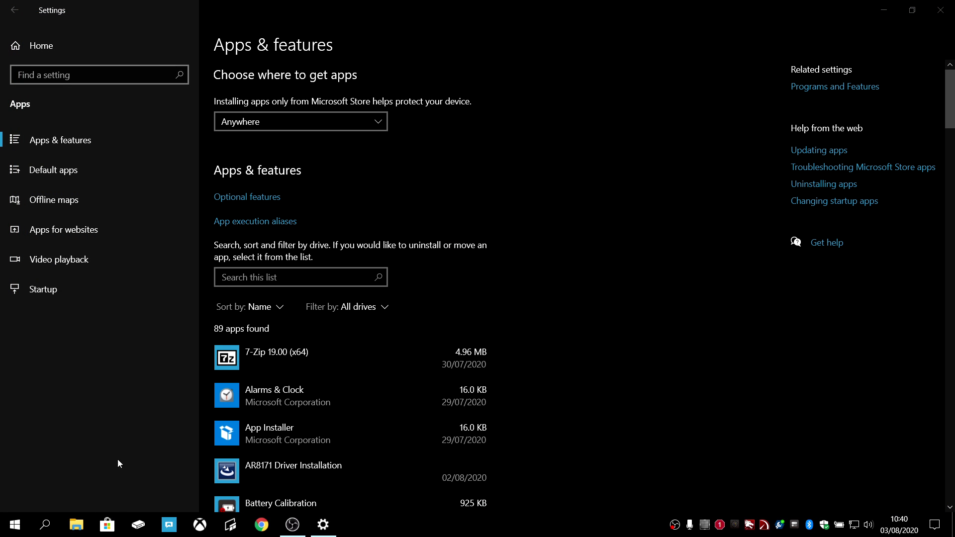
key("super+e")
left_click(272, 328)
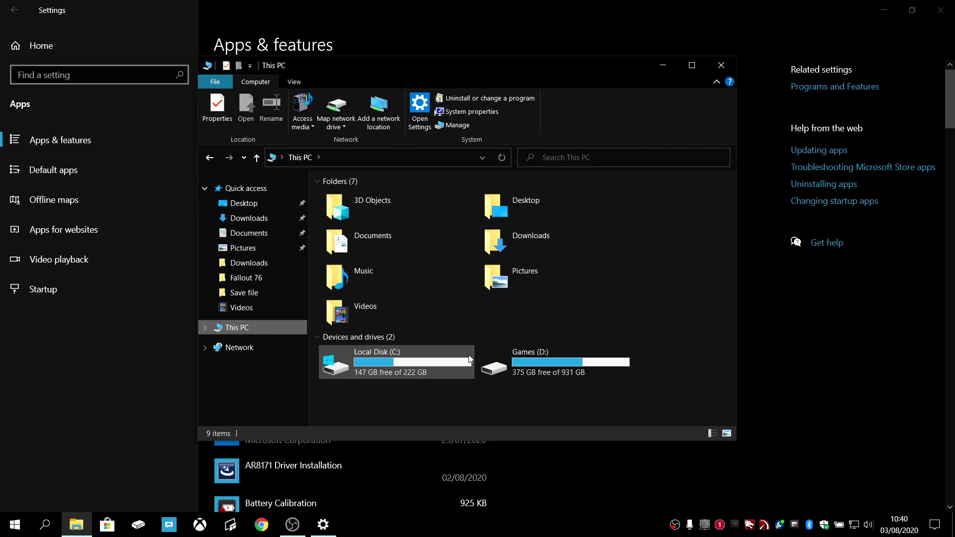
left_click(160, 368)
Search installed apps for 'fall' and check Fallout 76's Move drive options
left_click(307, 278)
type("fall")
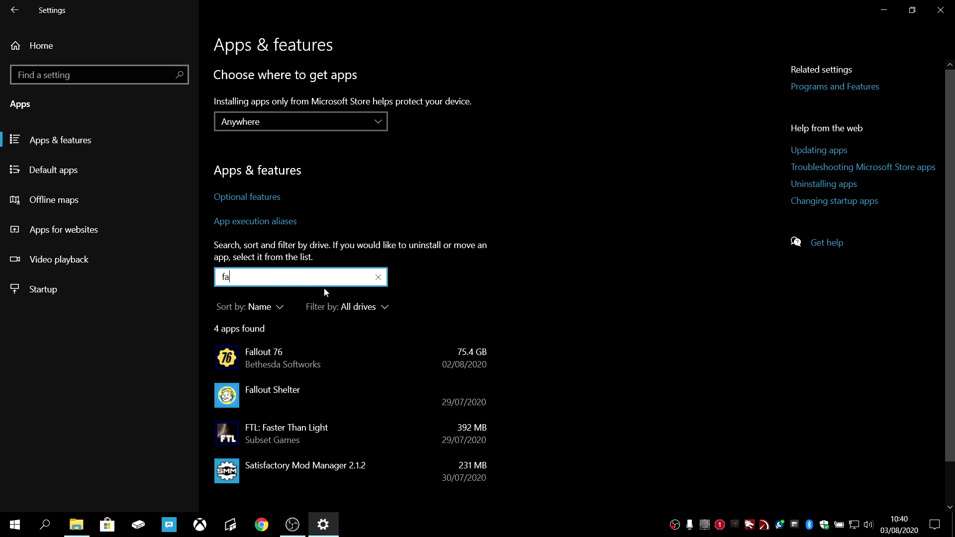
left_click(385, 361)
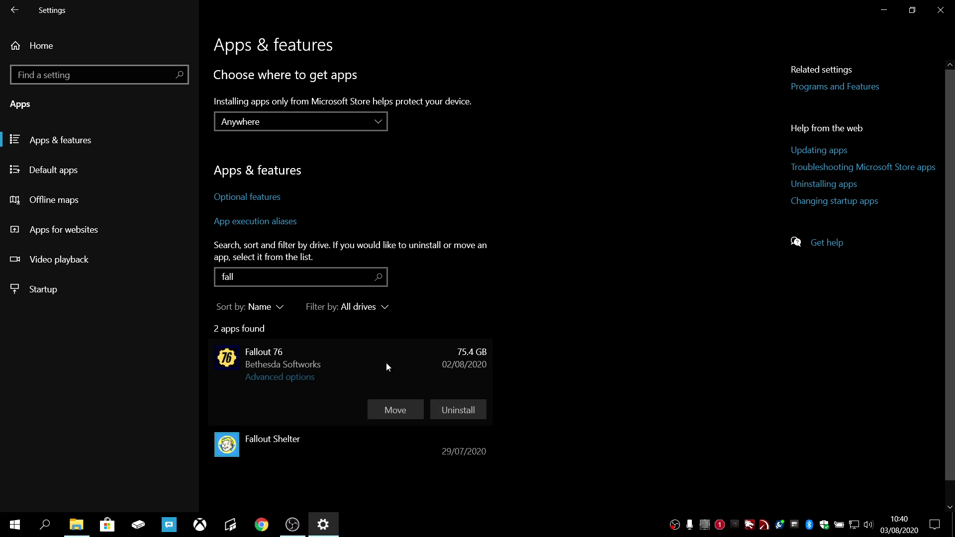
left_click(397, 413)
left_click(334, 354)
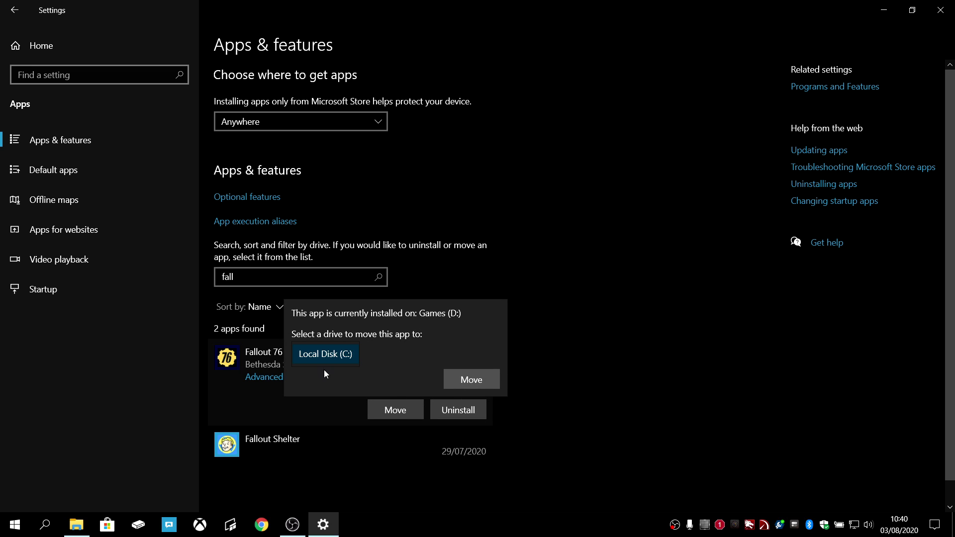
left_click(626, 323)
Clear the search, filter apps by Games (D:), then close Settings
left_click(301, 271)
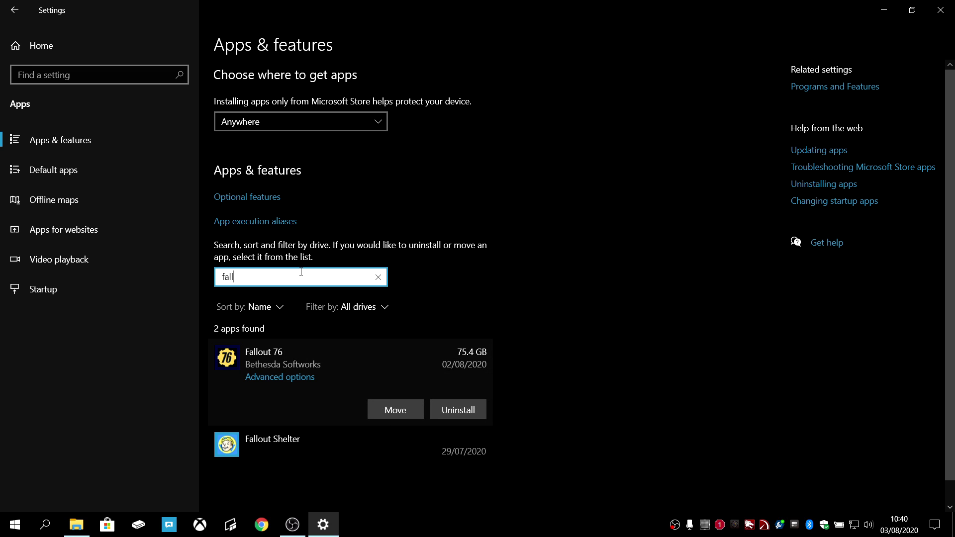
key("BackSpace")
left_click(371, 307)
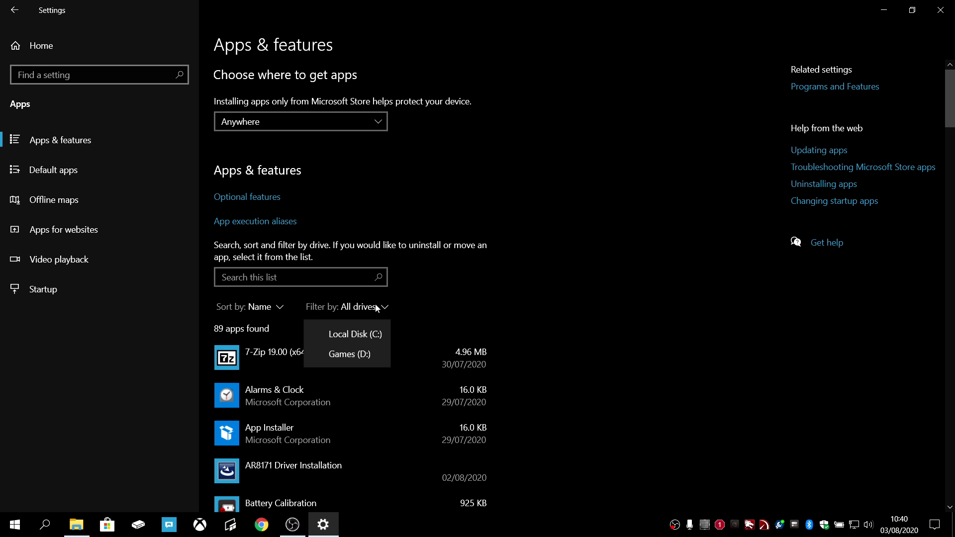
left_click(363, 376)
scroll(438, 360, "down", 8)
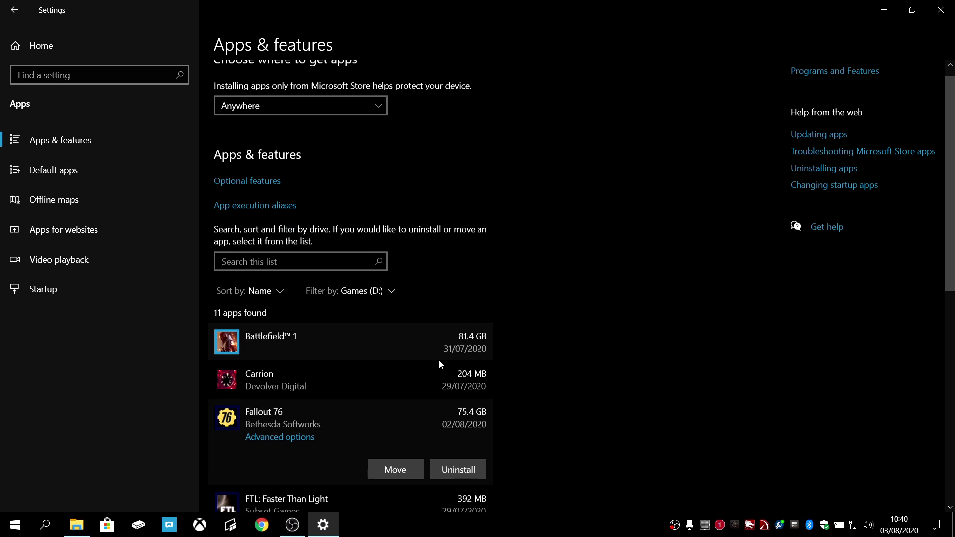
scroll(542, 288, "up", 3)
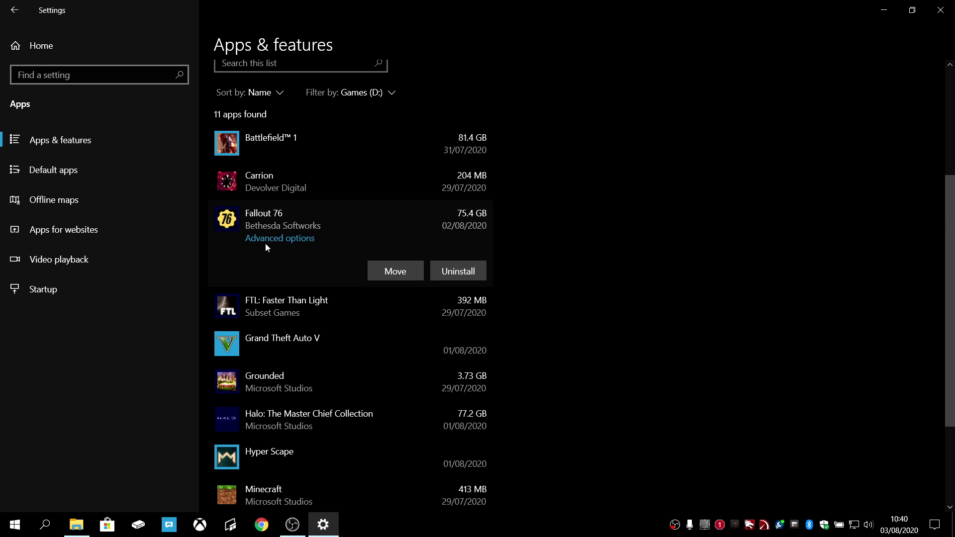
key("alt+F4")
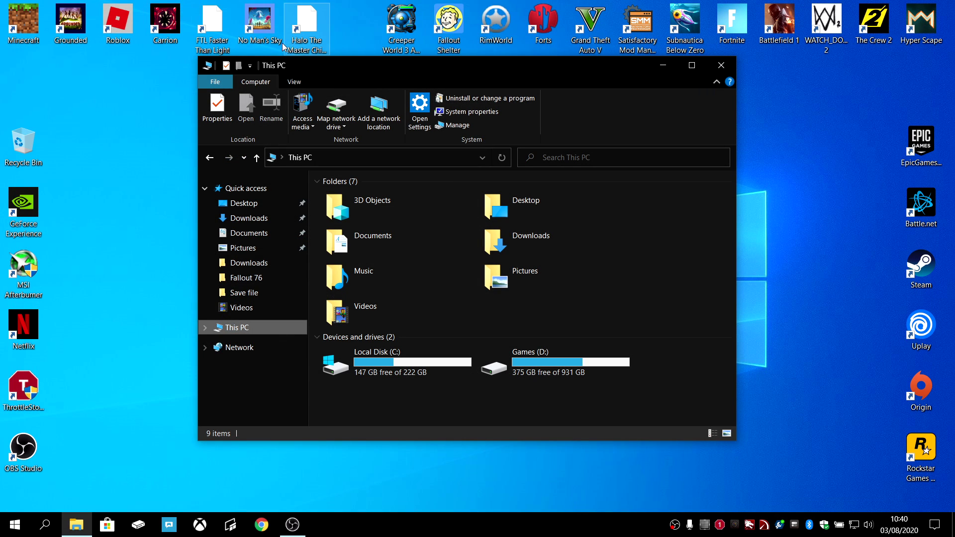
Close This PC and launch Fallout 76 from its desktop shortcut
left_click(718, 73)
right_click(351, 208)
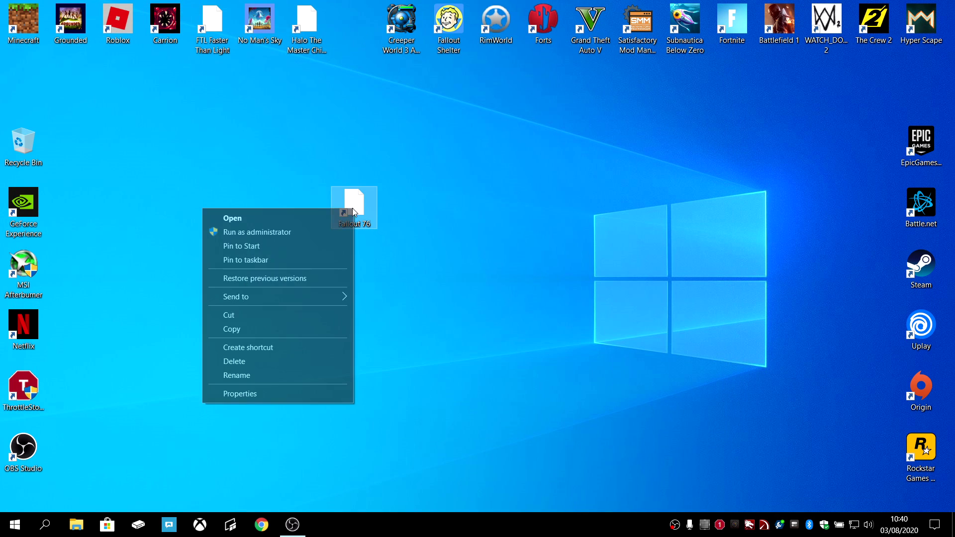
left_click(304, 221)
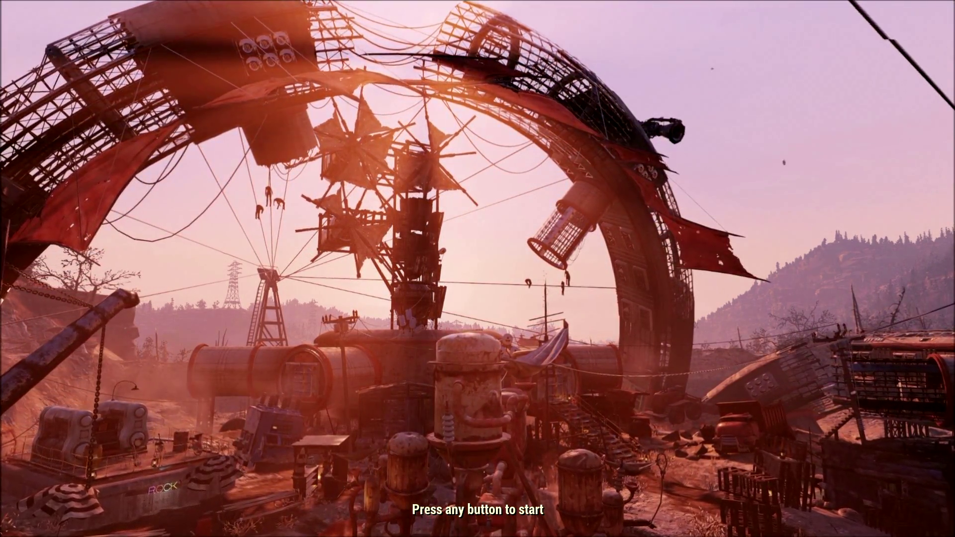
Get past the title screen and retry signing in after the NoRegionPing error
key("Return")
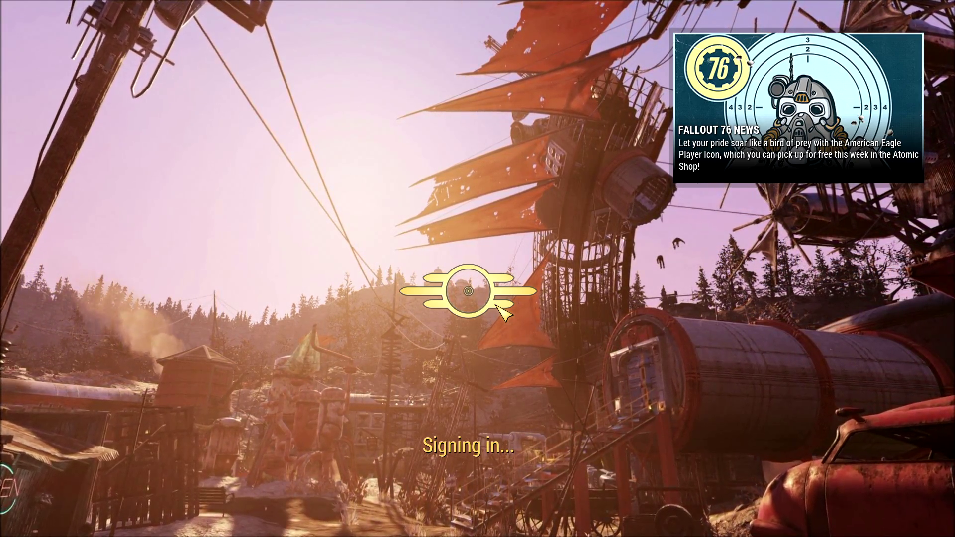
key("Return")
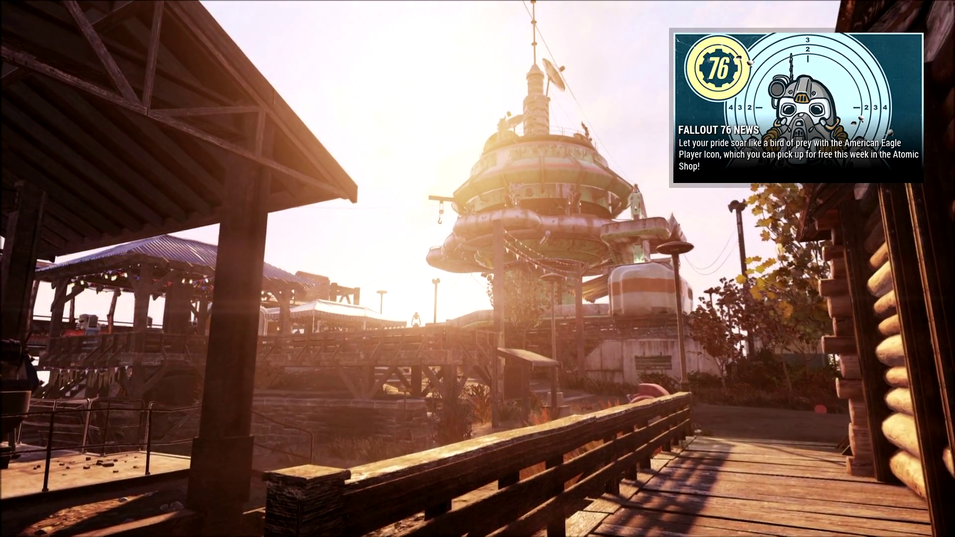
left_click(562, 312)
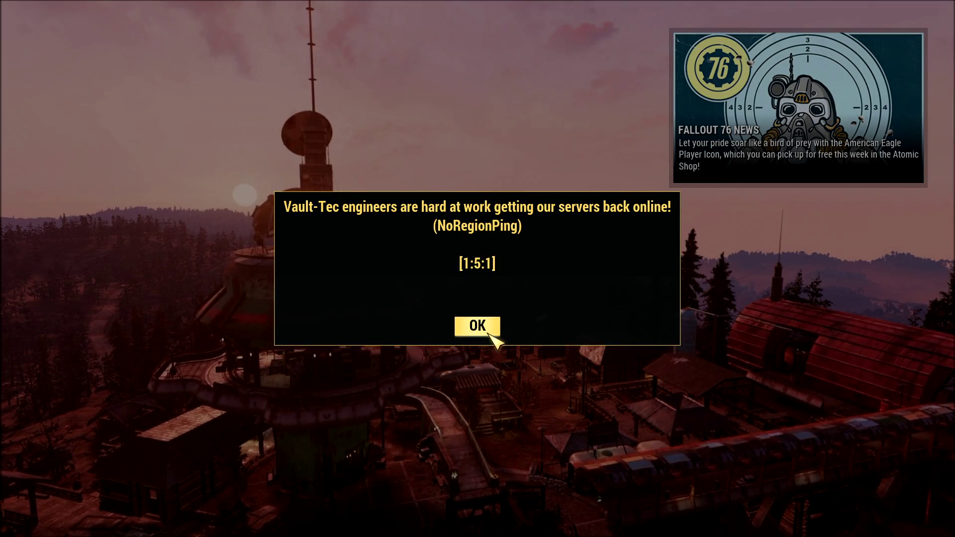
left_click(478, 327)
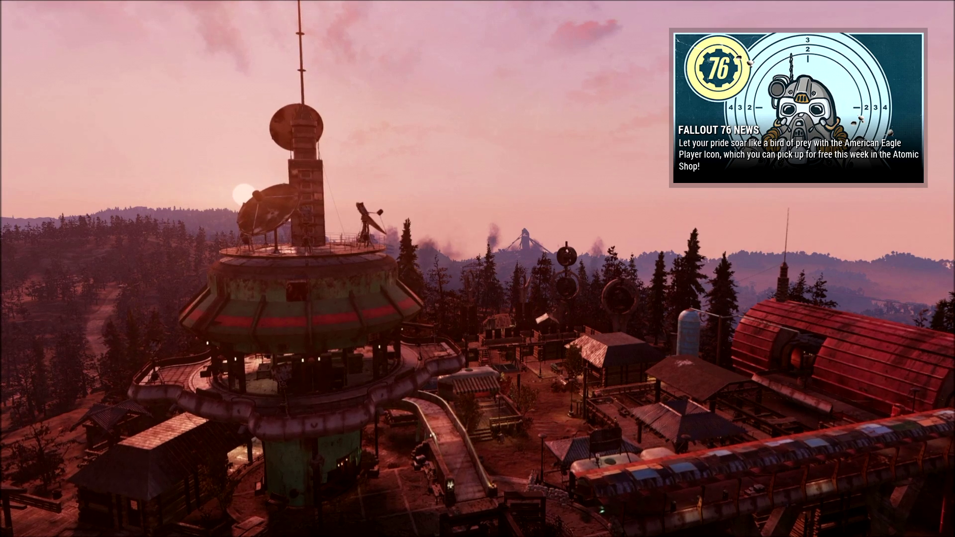
left_click(486, 329)
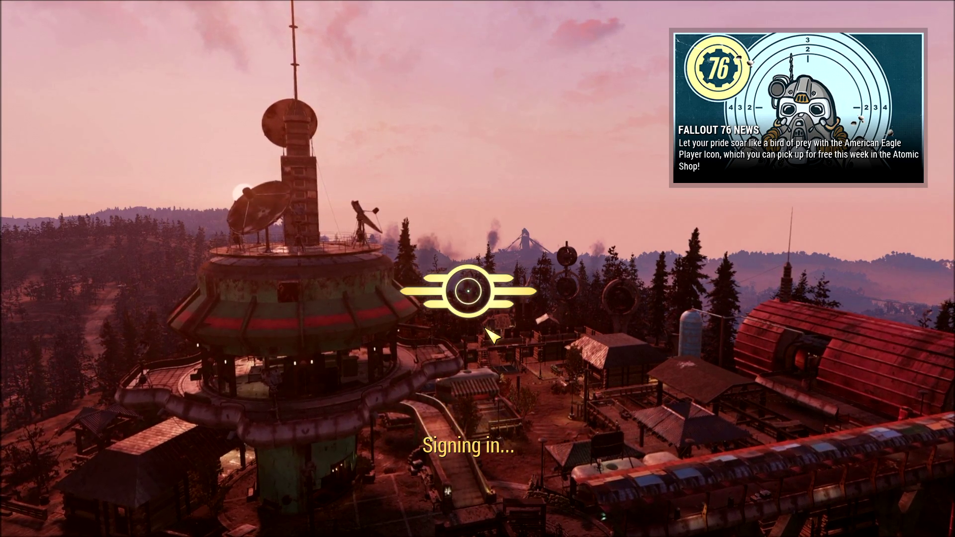
Close the Fallout 76 window from its taskbar button
key("super")
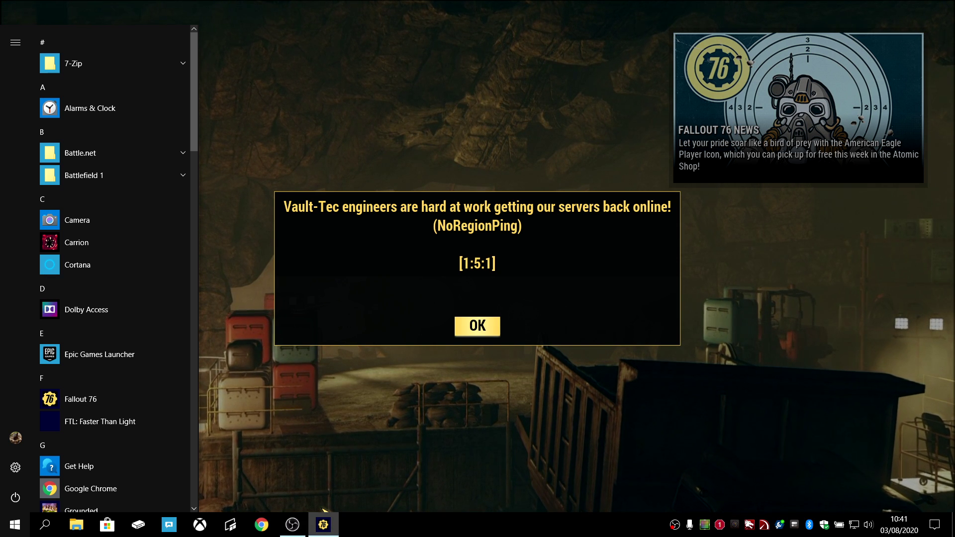
right_click(324, 525)
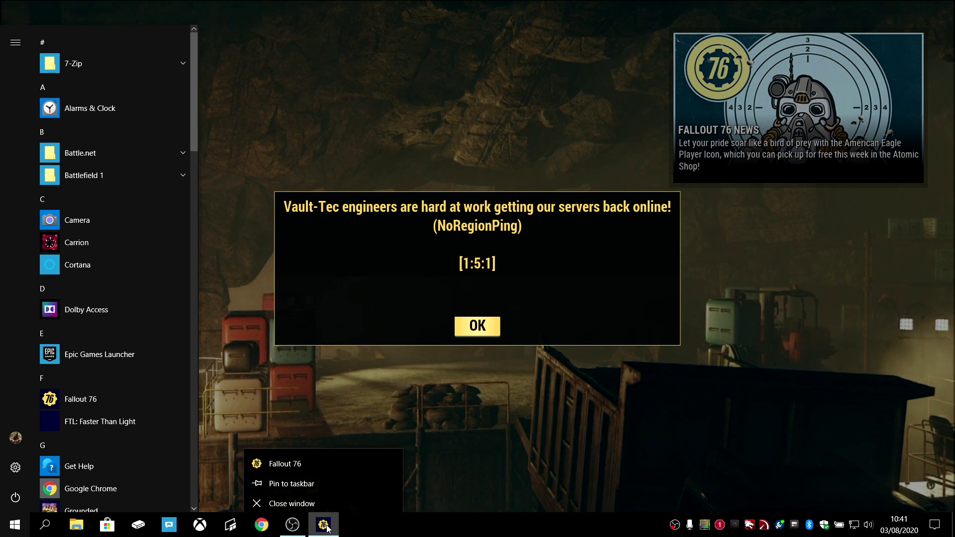
left_click(348, 503)
left_click(560, 343)
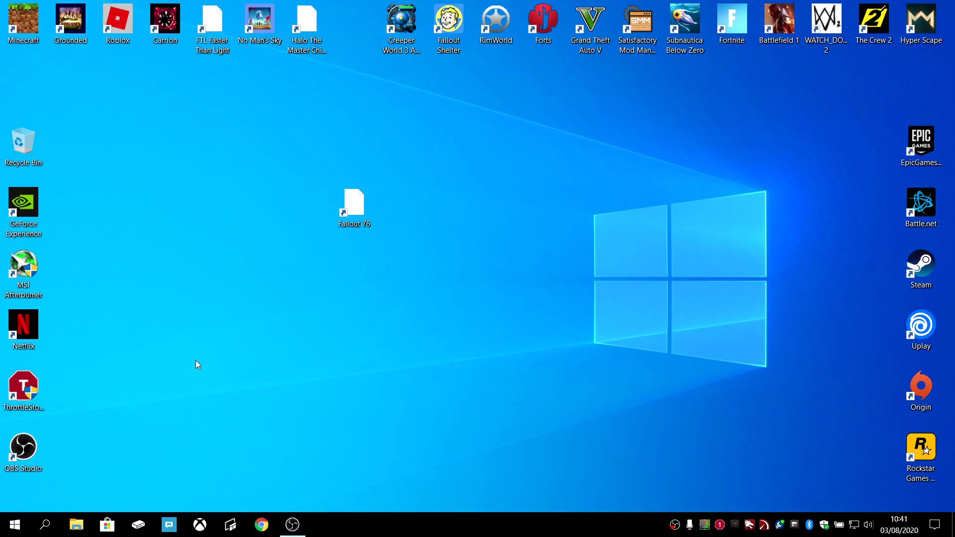
Copy Project76.ini from D:\Program Files\ModifiableWindowsApps\Fallout 76
key("super+e")
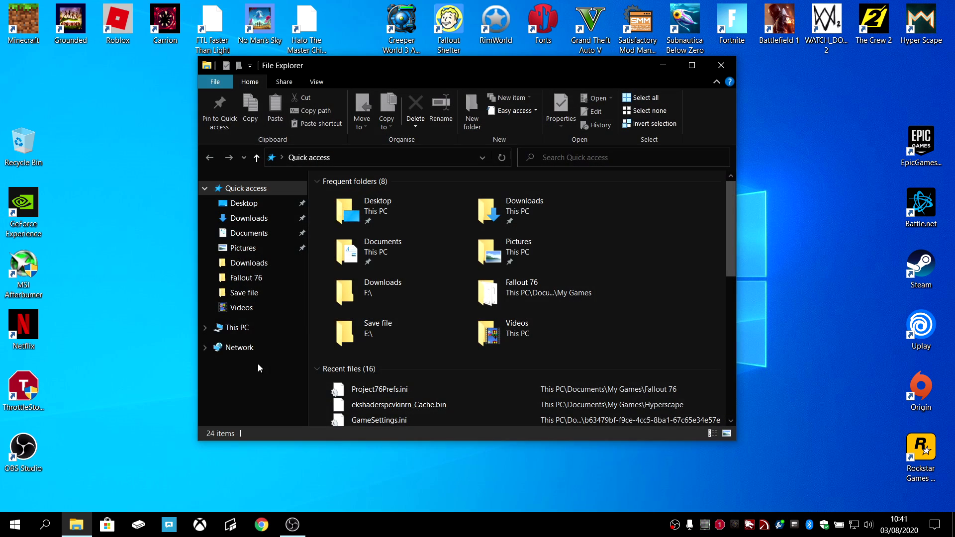
left_click(237, 327)
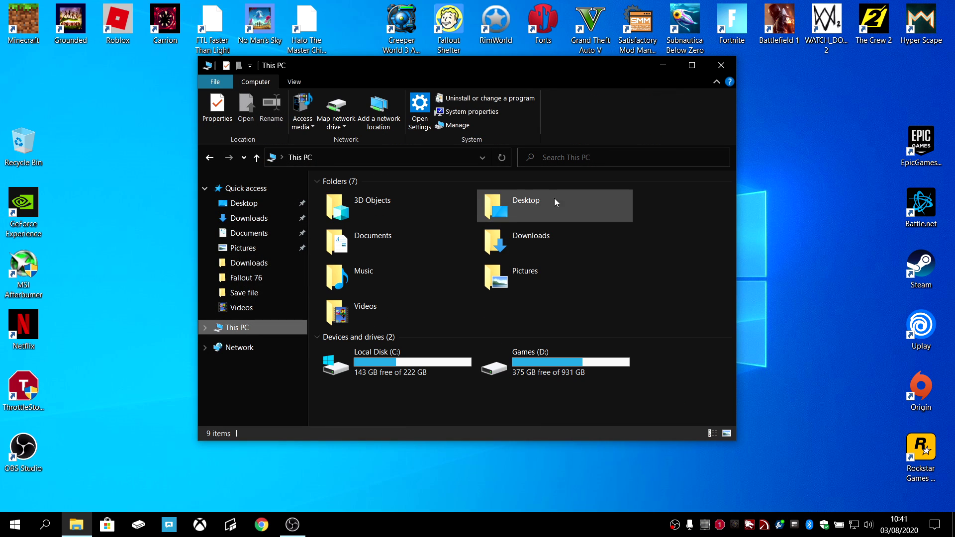
double_click(528, 377)
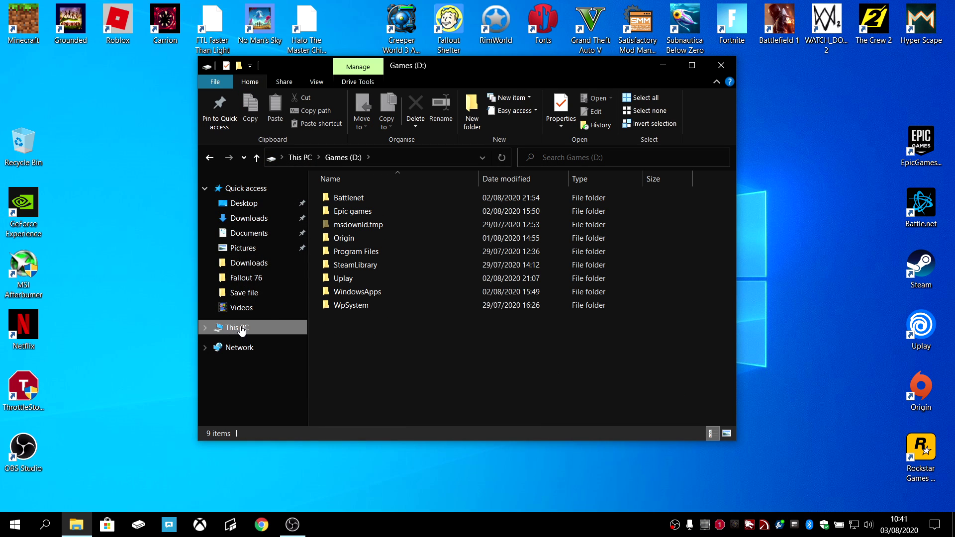
left_click(368, 256)
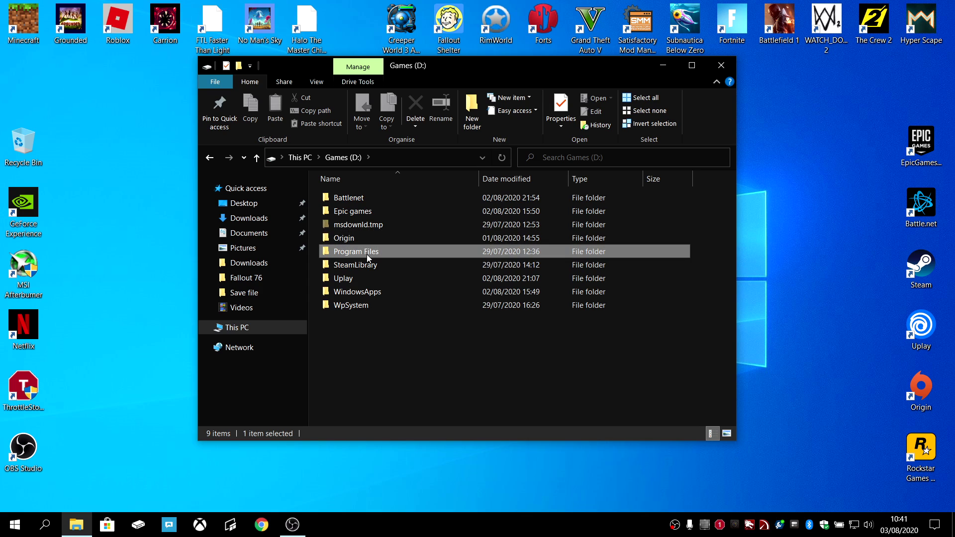
double_click(367, 254)
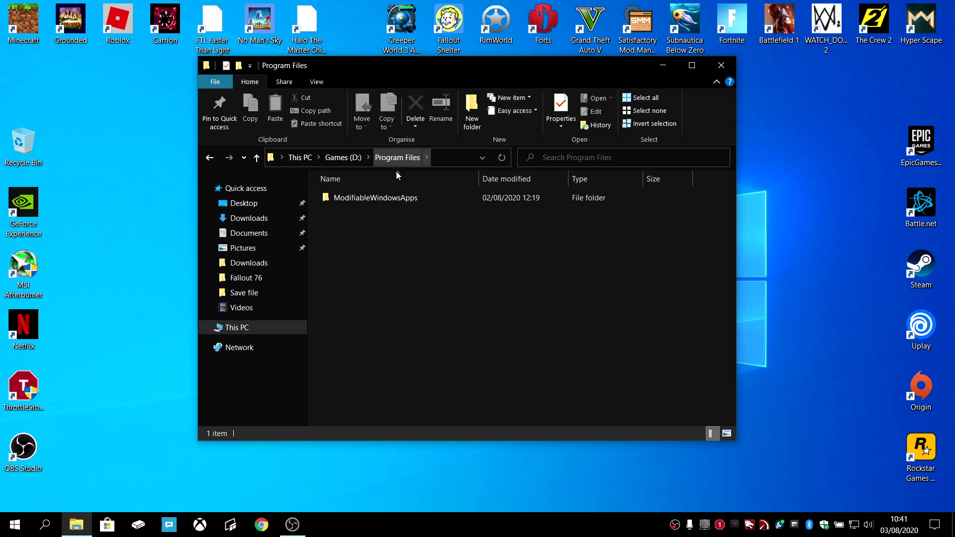
double_click(387, 199)
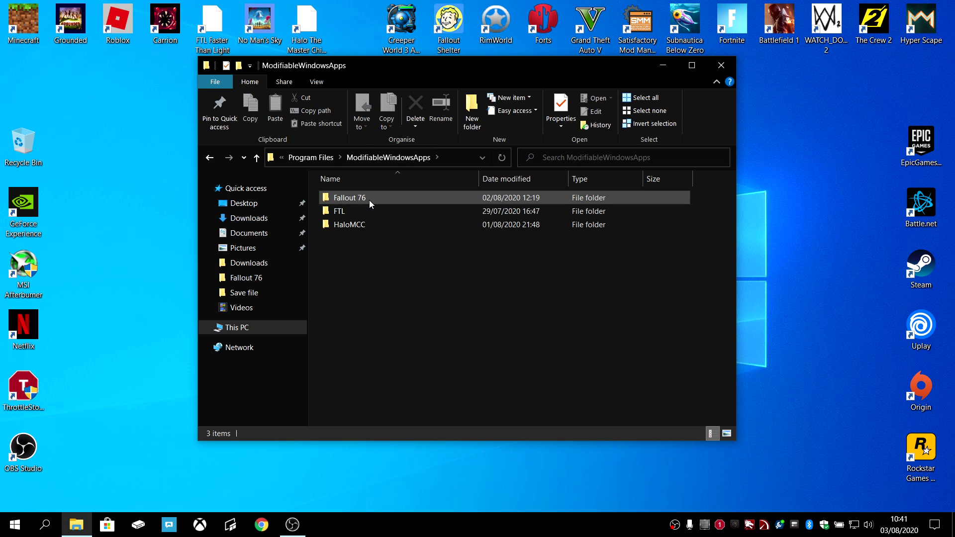
double_click(369, 199)
scroll(383, 259, "down", 7)
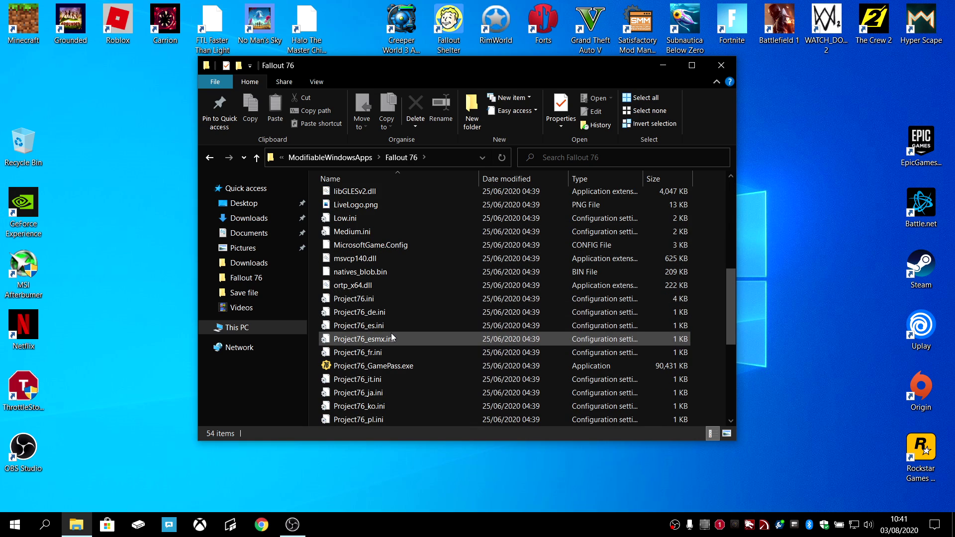
right_click(375, 305)
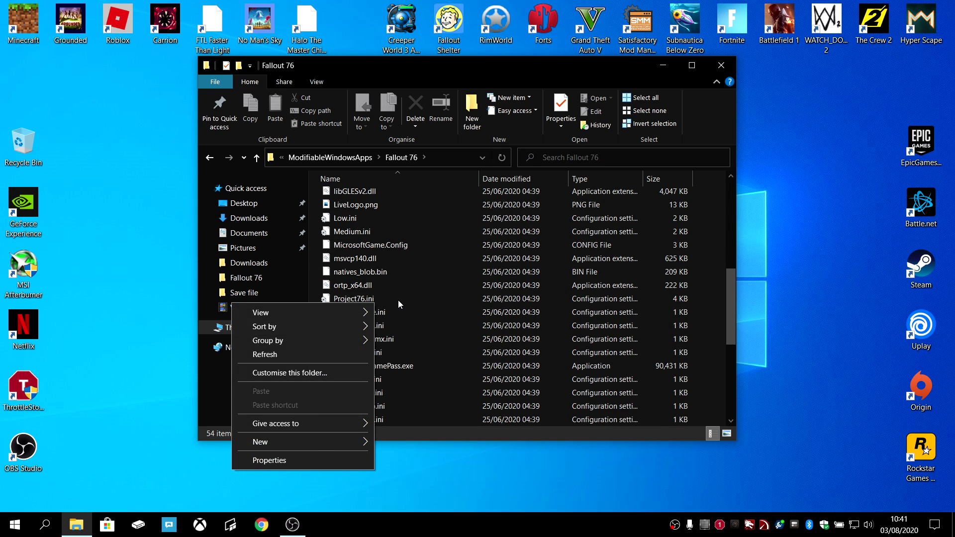
left_click(374, 304)
right_click(369, 305)
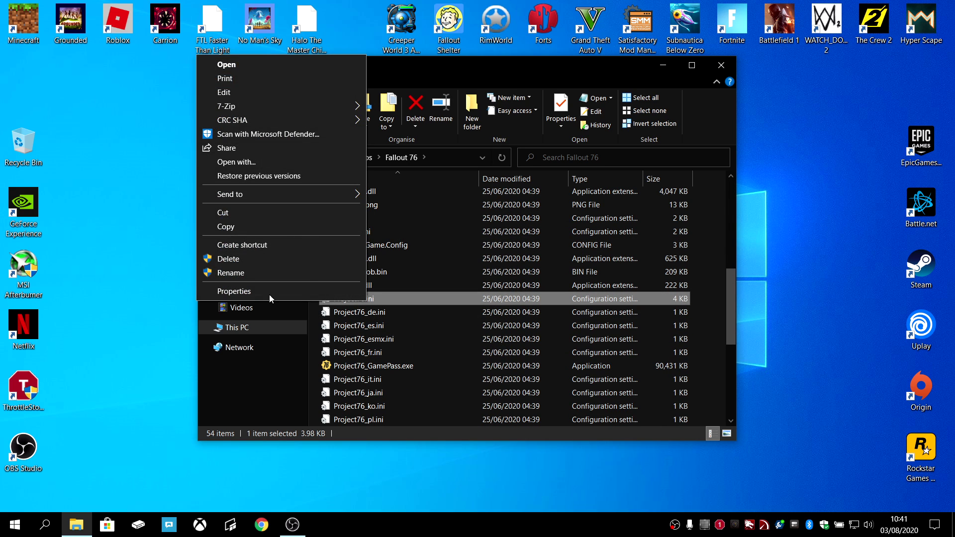
left_click(244, 229)
Paste Project76.ini into Documents\My Games\Fallout 76
left_click(244, 328)
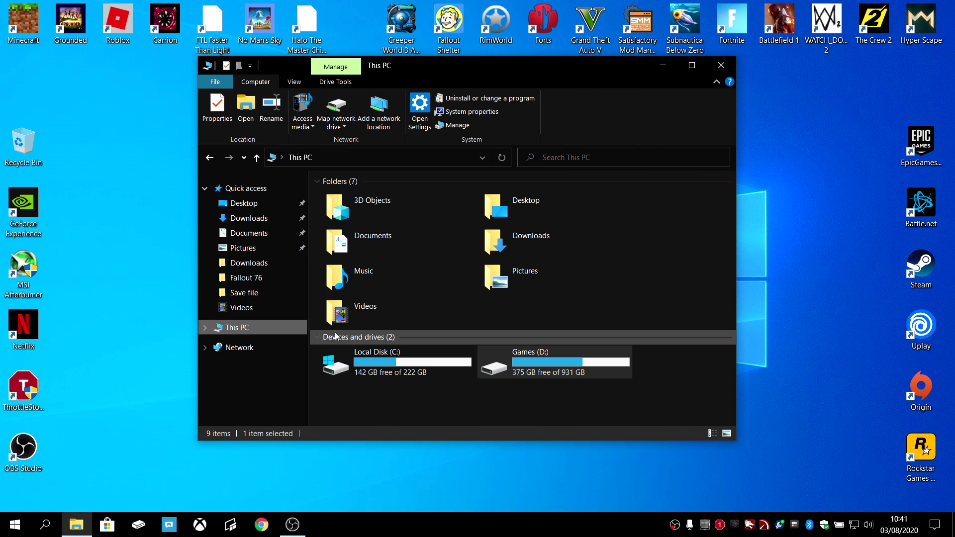
double_click(431, 243)
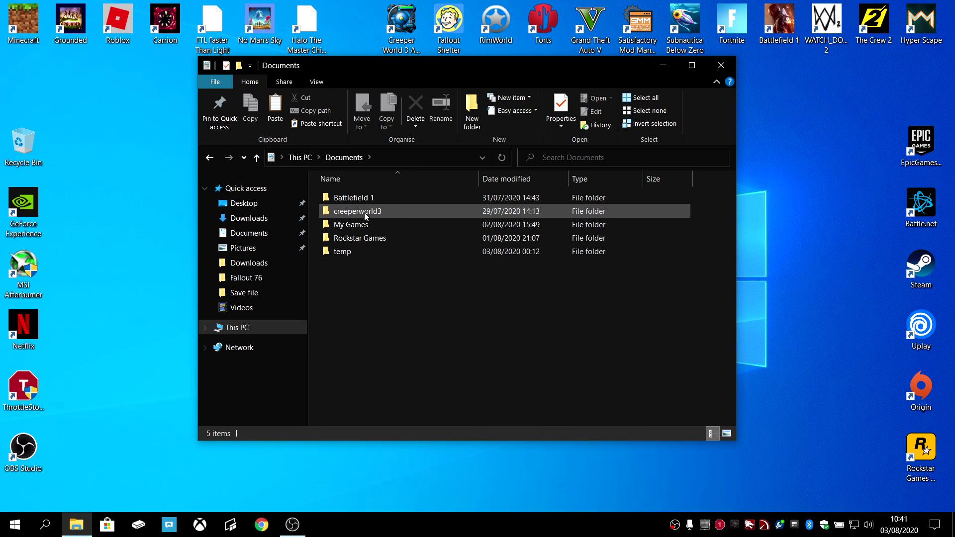
double_click(368, 225)
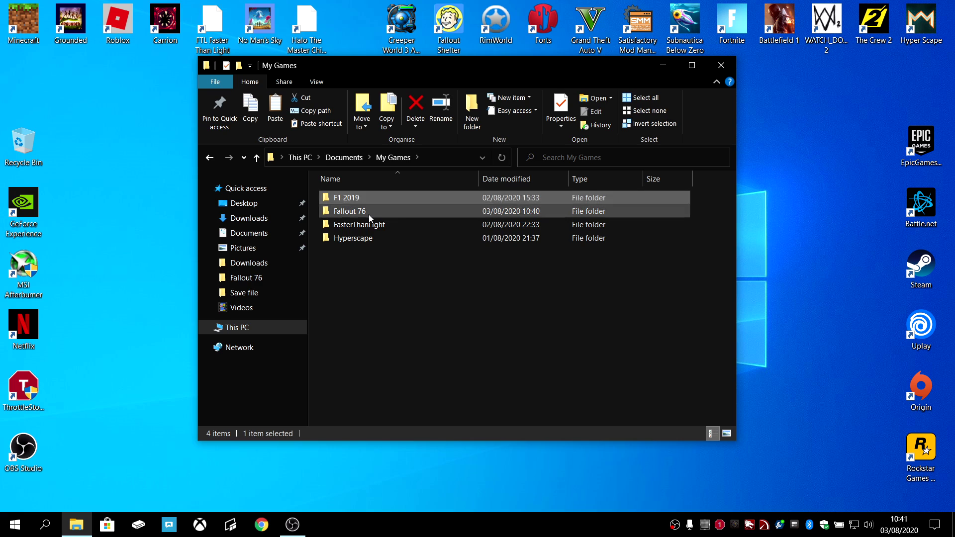
double_click(369, 212)
right_click(342, 283)
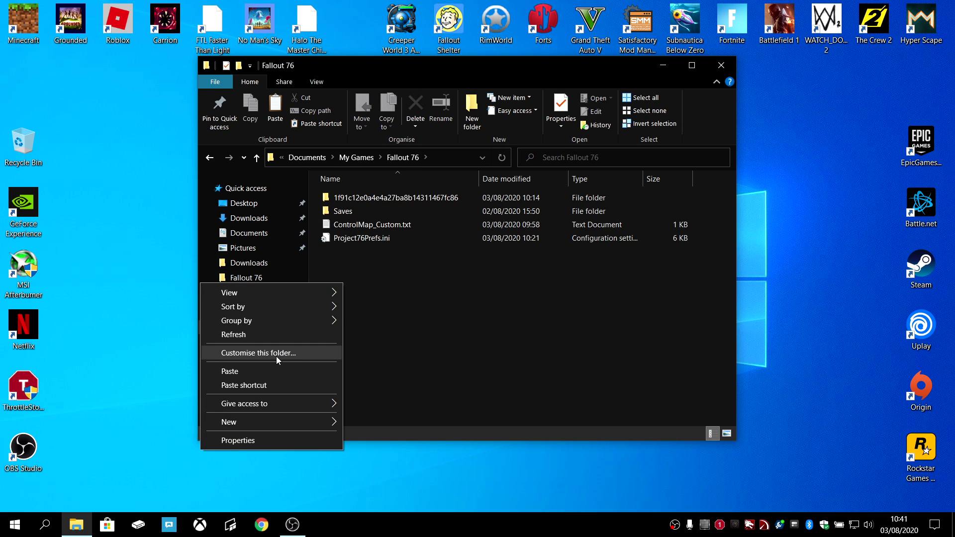
left_click(274, 371)
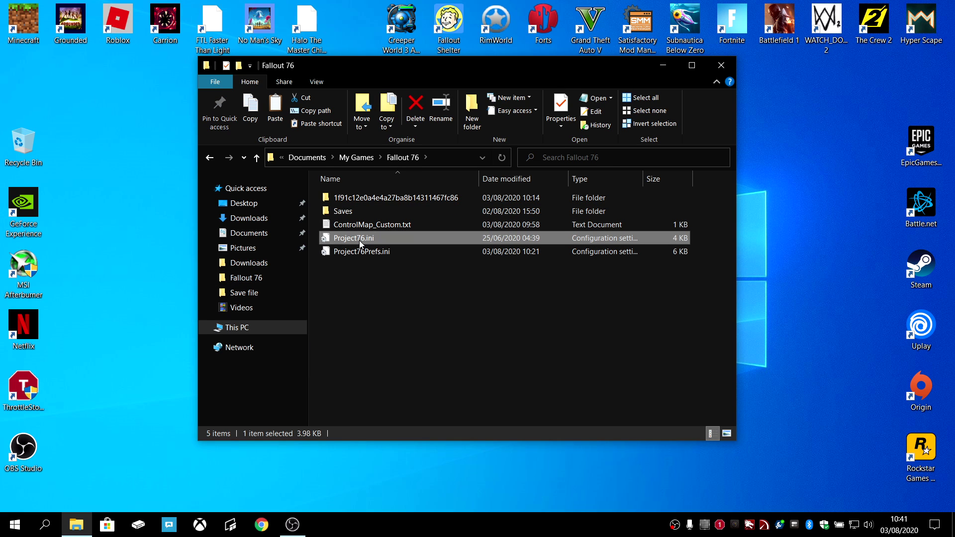
Review Project76.ini's Security permissions for SYSTEM, user and Administrators, then choose Edit
right_click(360, 240)
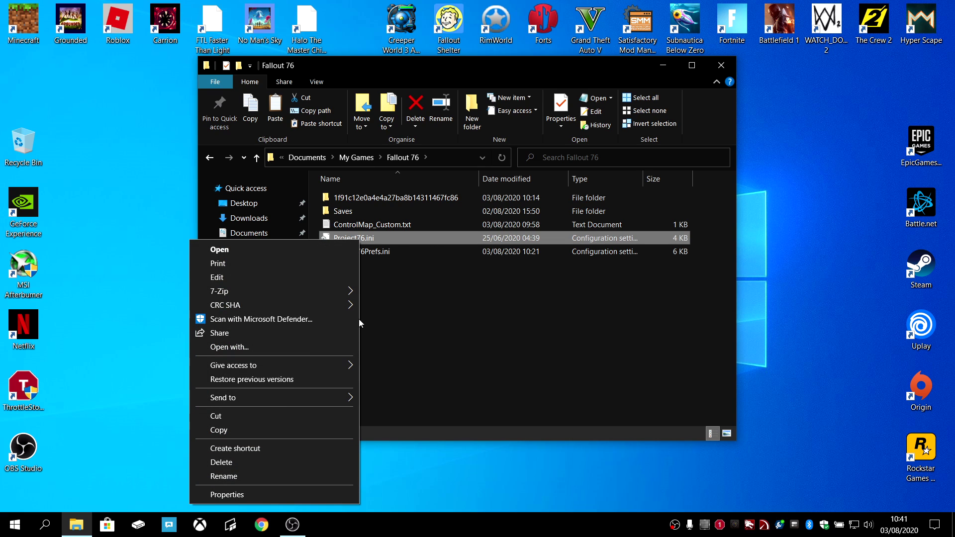
left_click(259, 494)
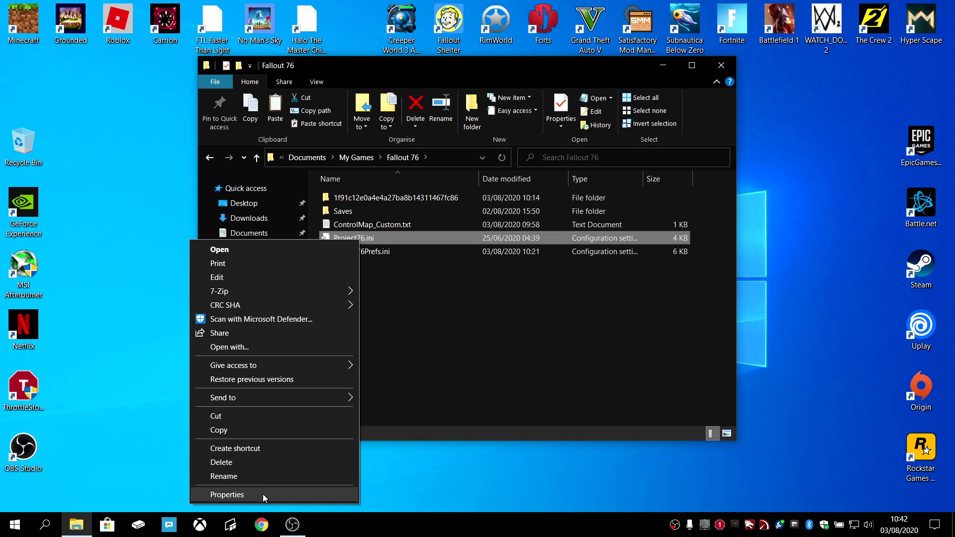
left_click(418, 225)
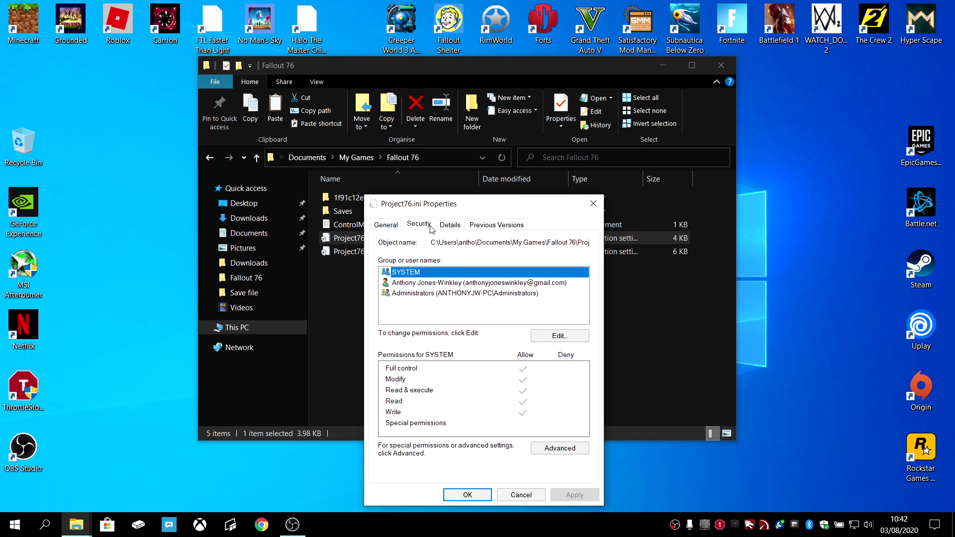
left_click(497, 294)
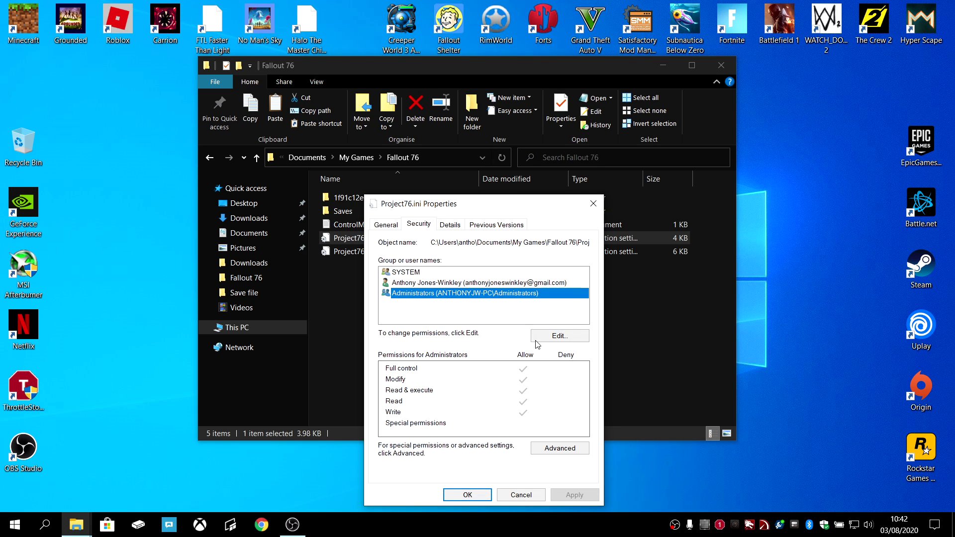
left_click(469, 284)
left_click(458, 271)
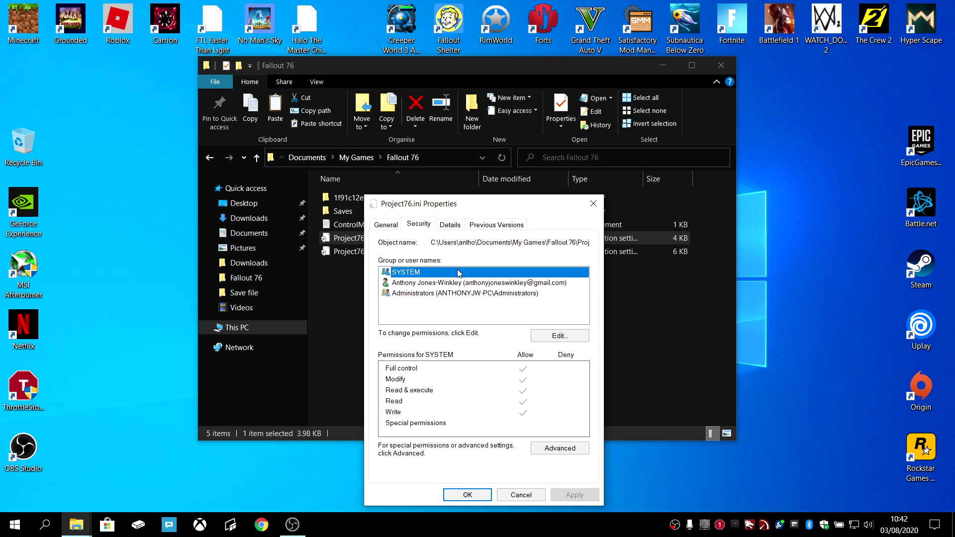
left_click(452, 293)
left_click(559, 336)
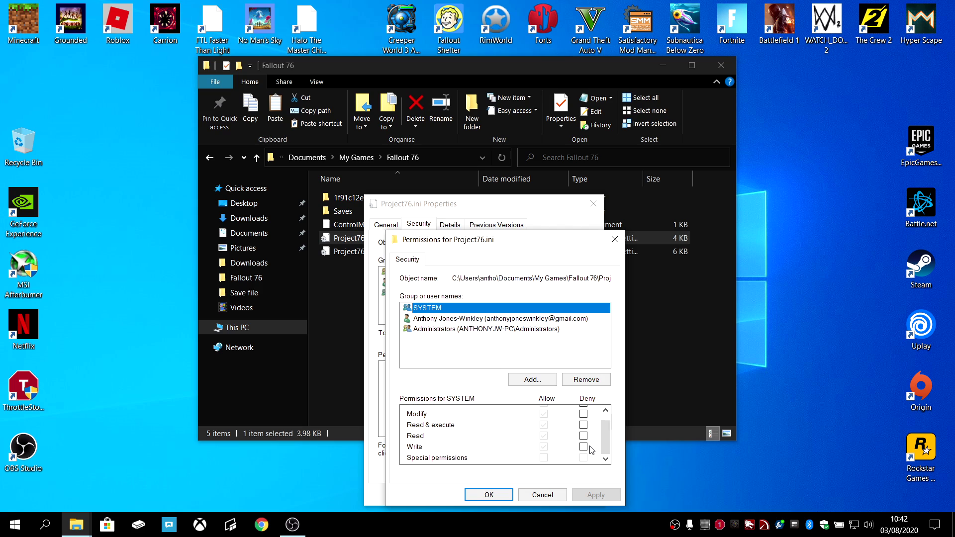
Deny Write for SYSTEM, the user account and Administrators, then apply and confirm
left_click(584, 447)
scroll(555, 458, "up", 1)
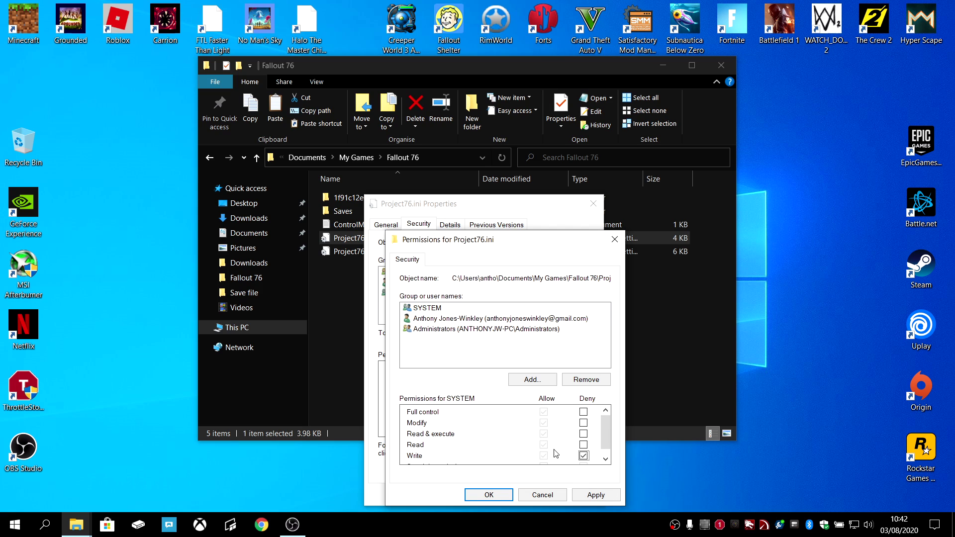
left_click(477, 319)
left_click(584, 447)
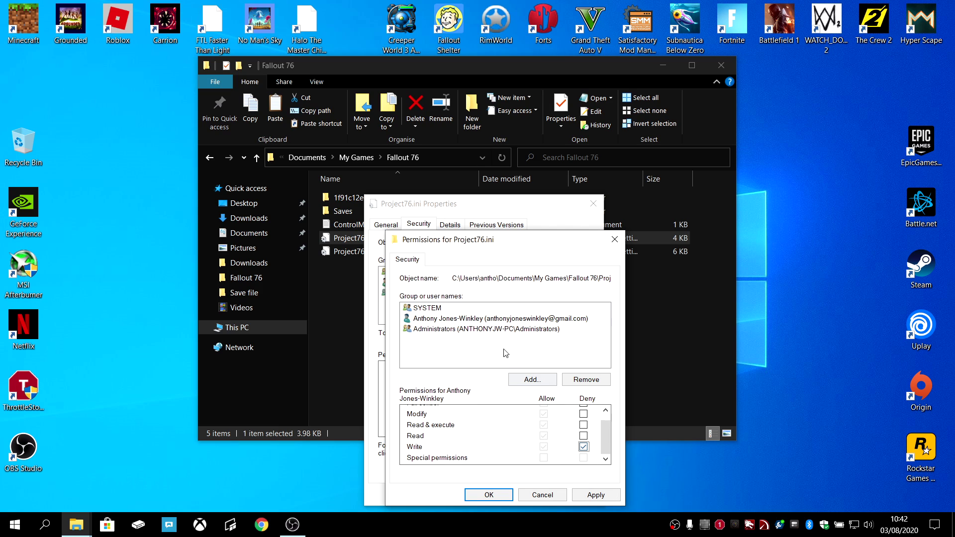
left_click(491, 330)
left_click(584, 447)
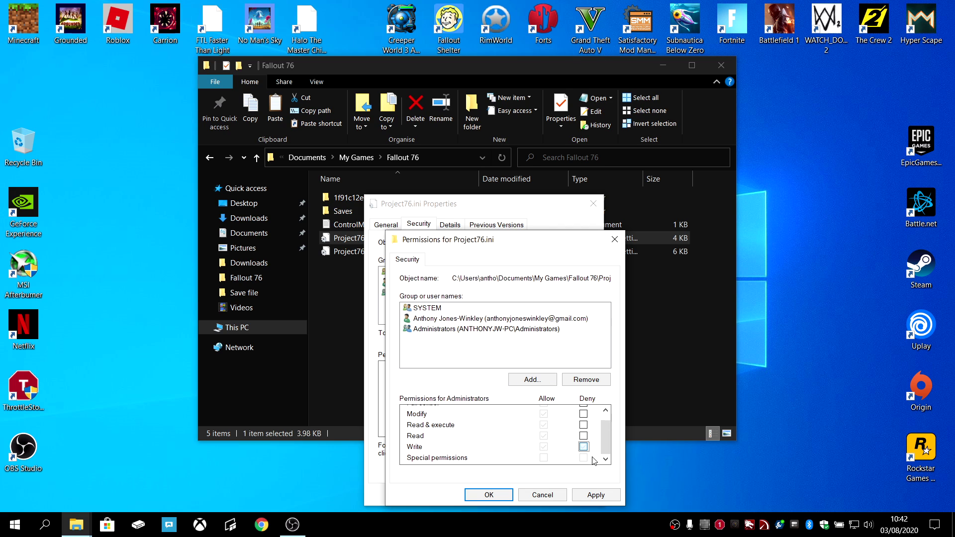
left_click(597, 495)
left_click(529, 322)
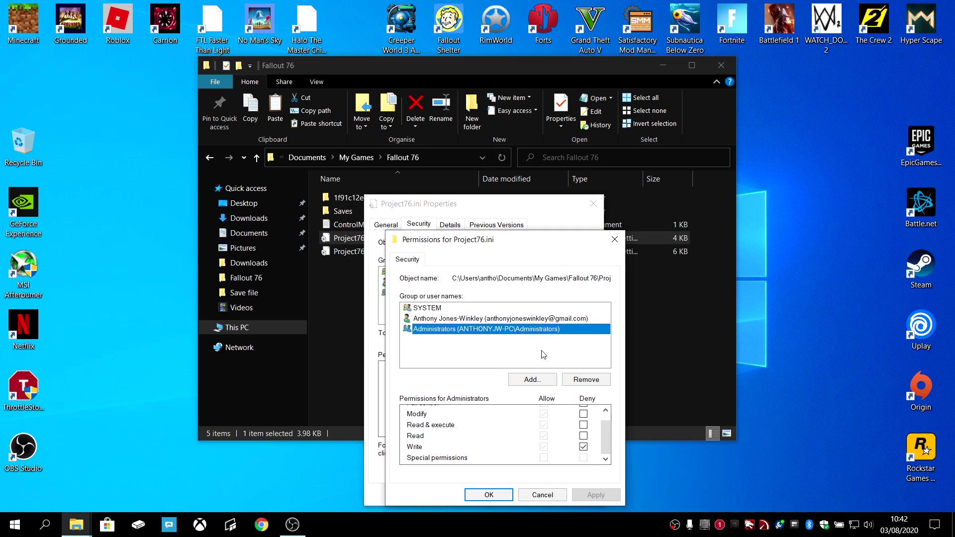
Recheck the user and SYSTEM permissions, then close Permissions and Properties with OK
left_click(478, 319)
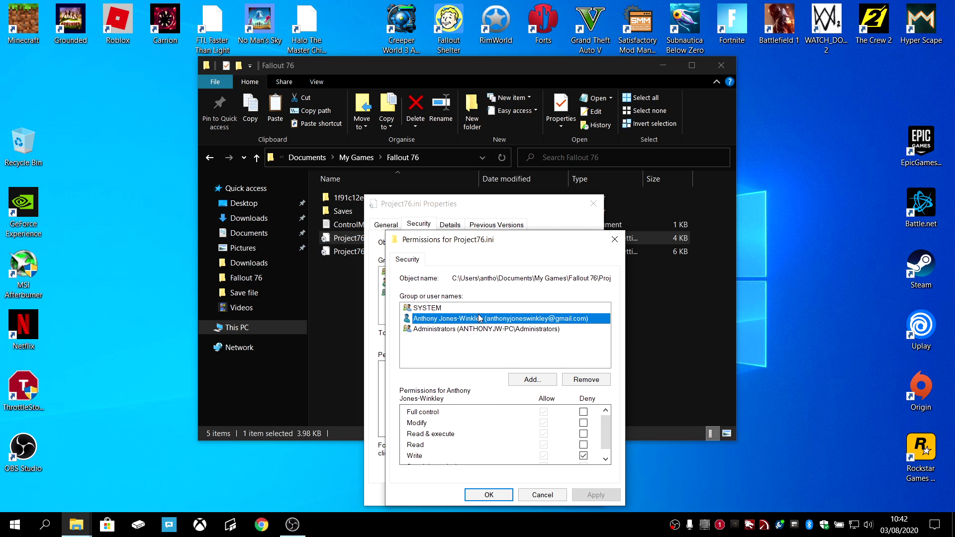
left_click(480, 308)
left_click(497, 495)
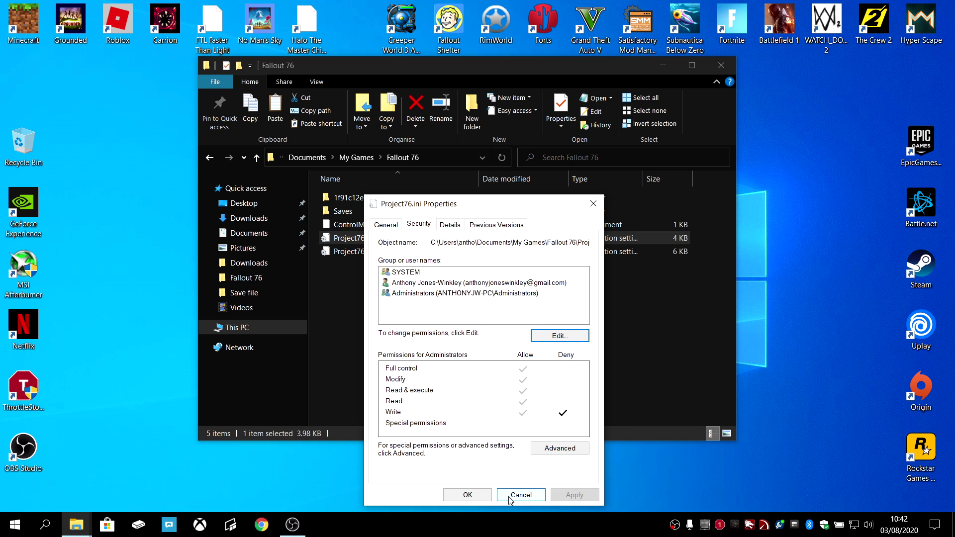
left_click(498, 494)
left_click(552, 287)
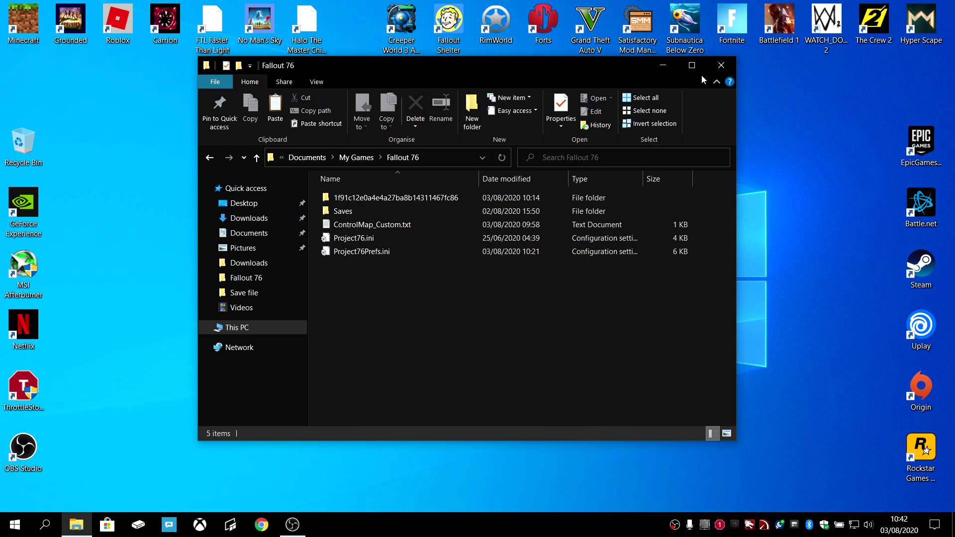
Move File Explorer aside and relaunch Fallout 76 from its desktop shortcut
left_click_drag(555, 66, 824, 94)
left_click(189, 172)
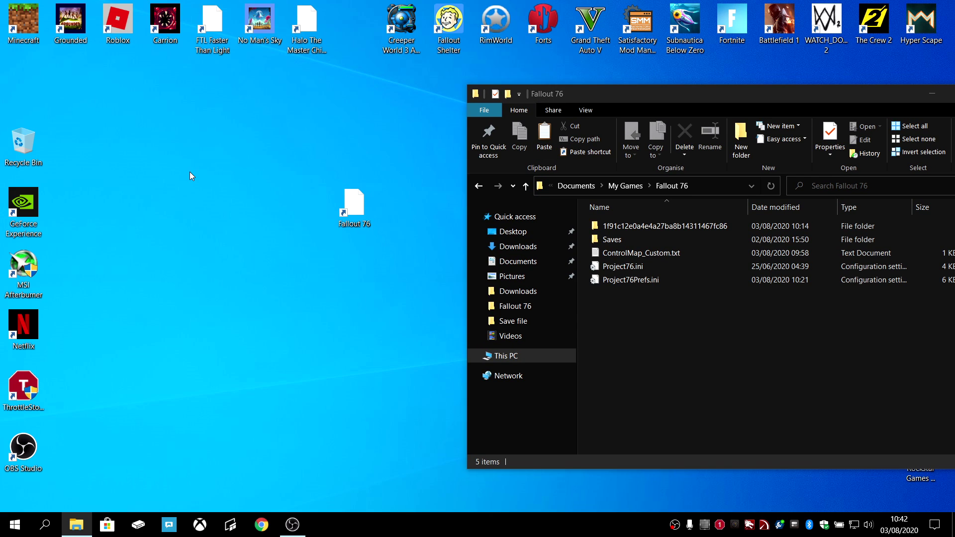
right_click(354, 210)
left_click(316, 214)
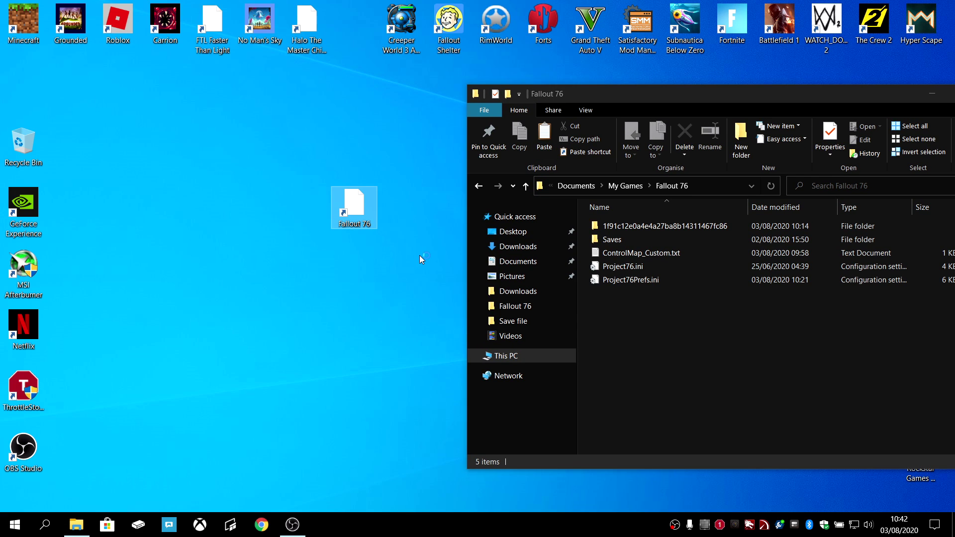
left_click(383, 300)
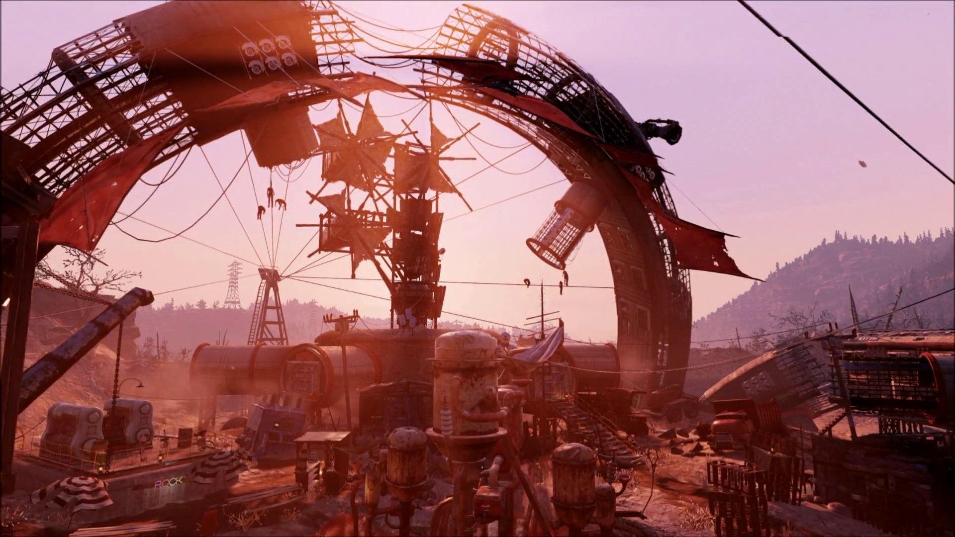
Sign in to Fallout 76, dismiss the Atomic Shop news, and view the PLAY modes
left_click(239, 140)
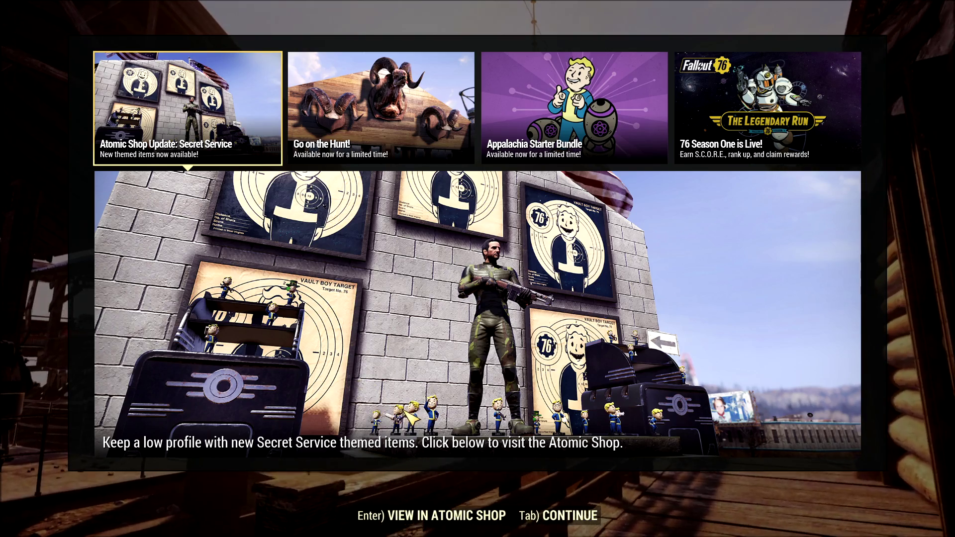
key("Tab")
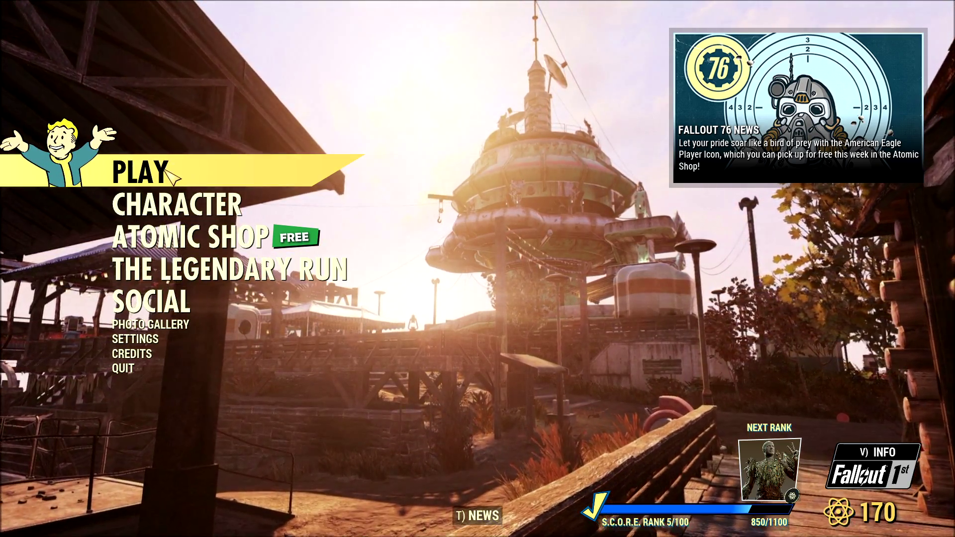
left_click(169, 174)
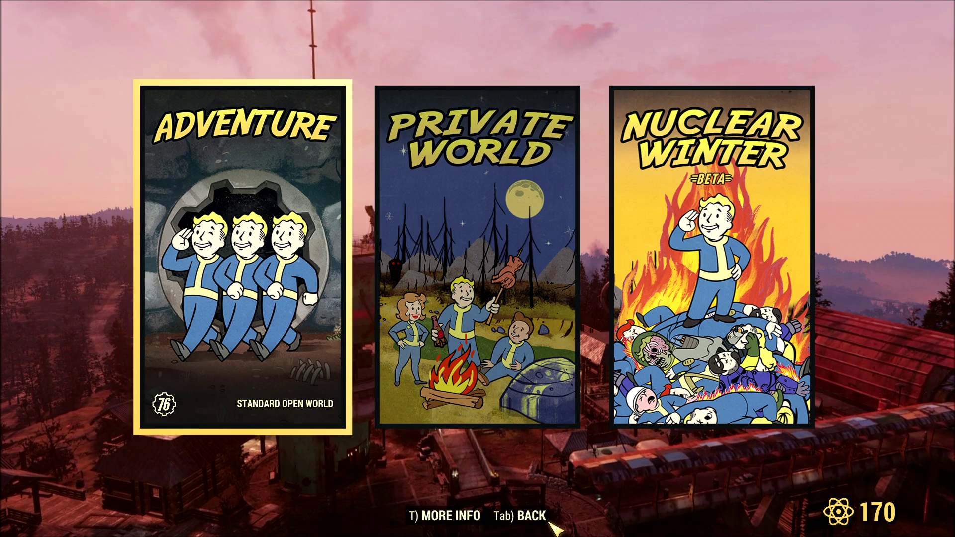
key("Tab")
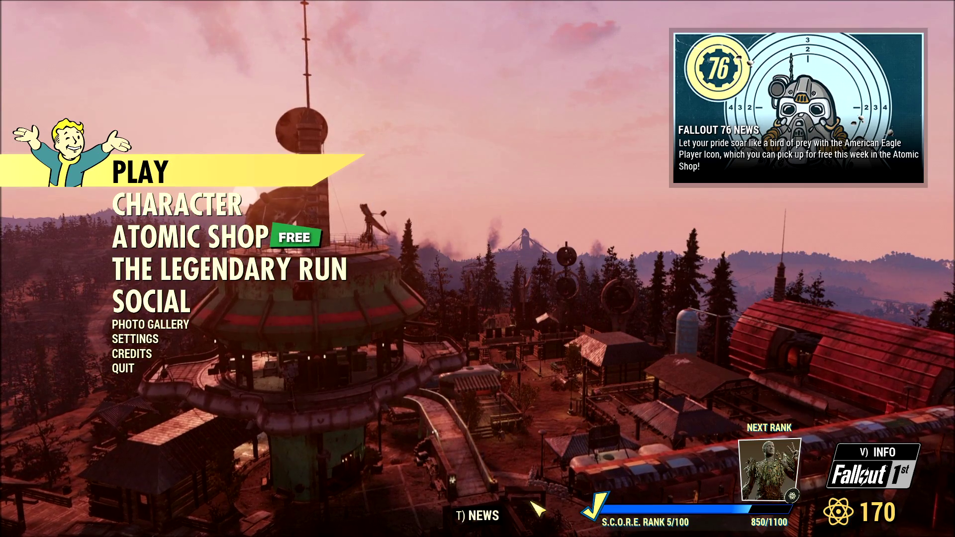
Check File Explorer via Alt+Tab, return to the game and open QUIT
left_click(150, 367)
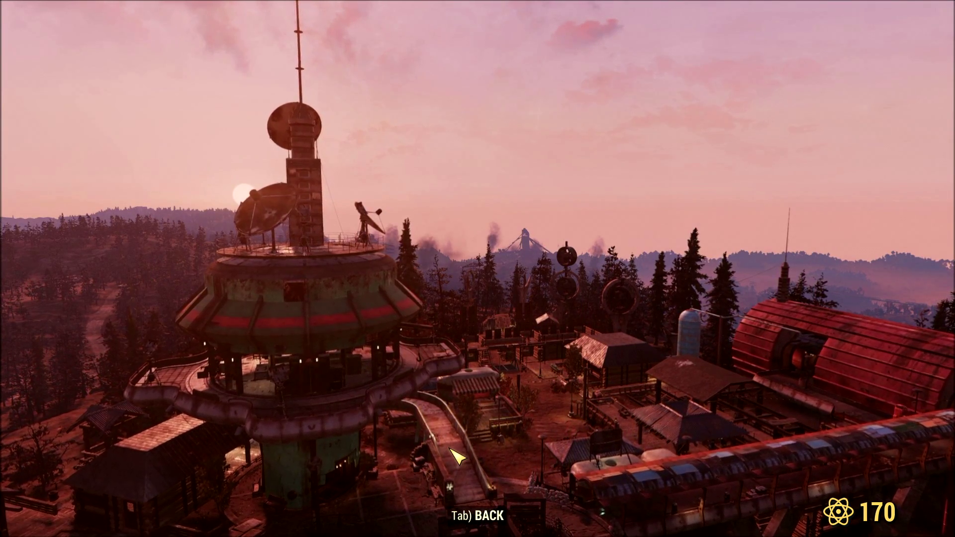
key("Tab")
key("alt+Tab")
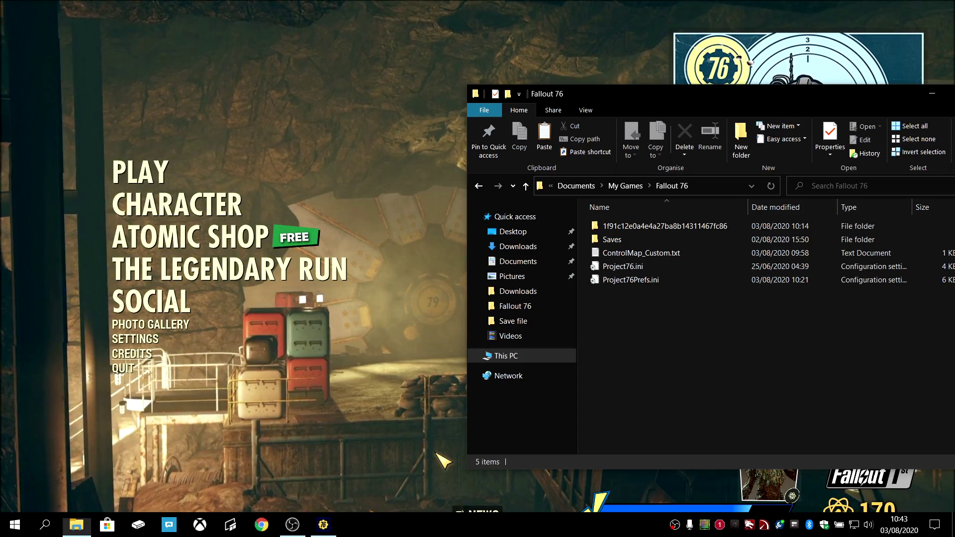
left_click(129, 374)
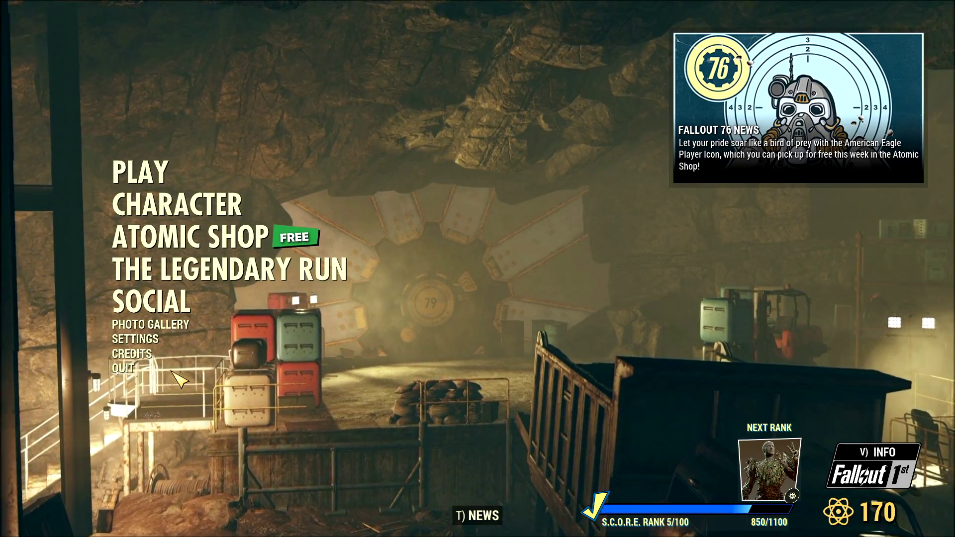
left_click(128, 373)
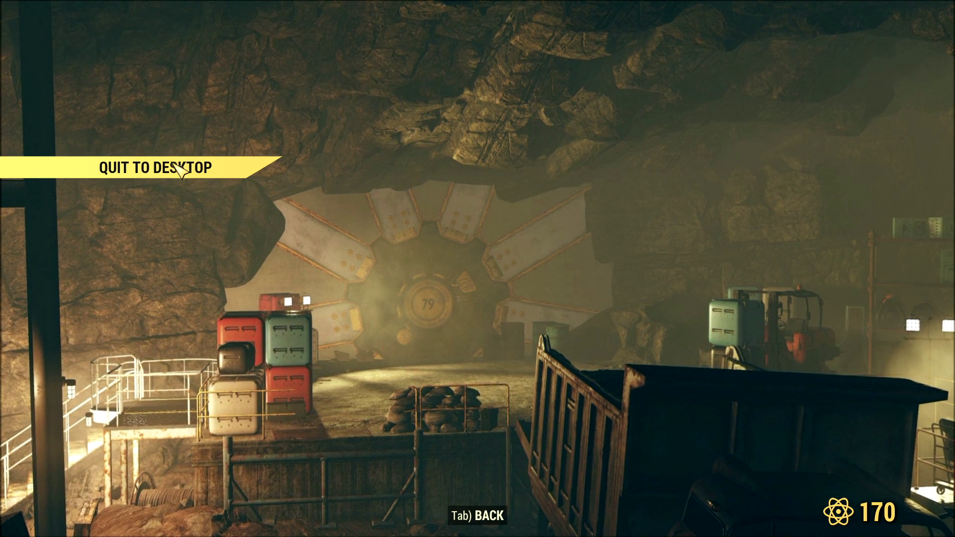
Quit Fallout 76 to the desktop and relaunch it from its desktop shortcut
left_click(180, 169)
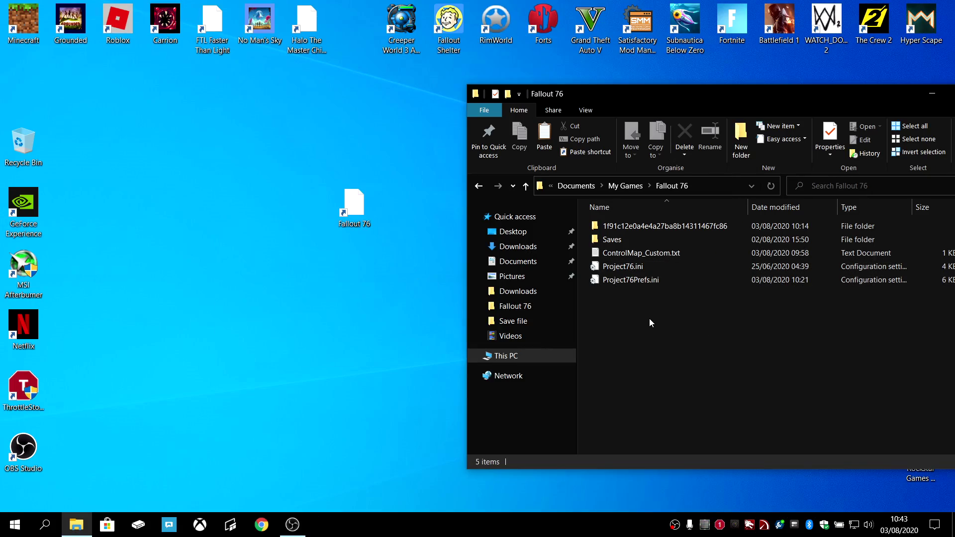
left_click(258, 301)
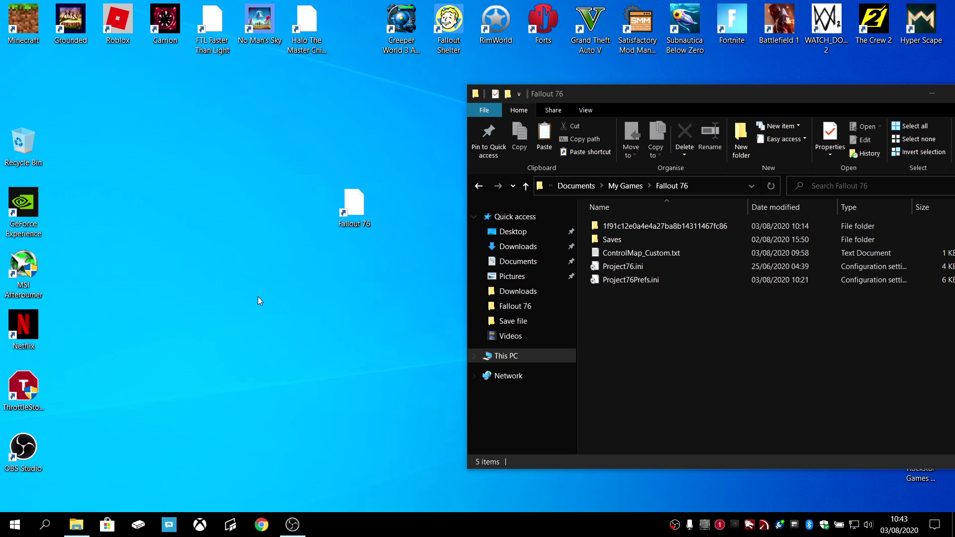
right_click(365, 207)
left_click(339, 211)
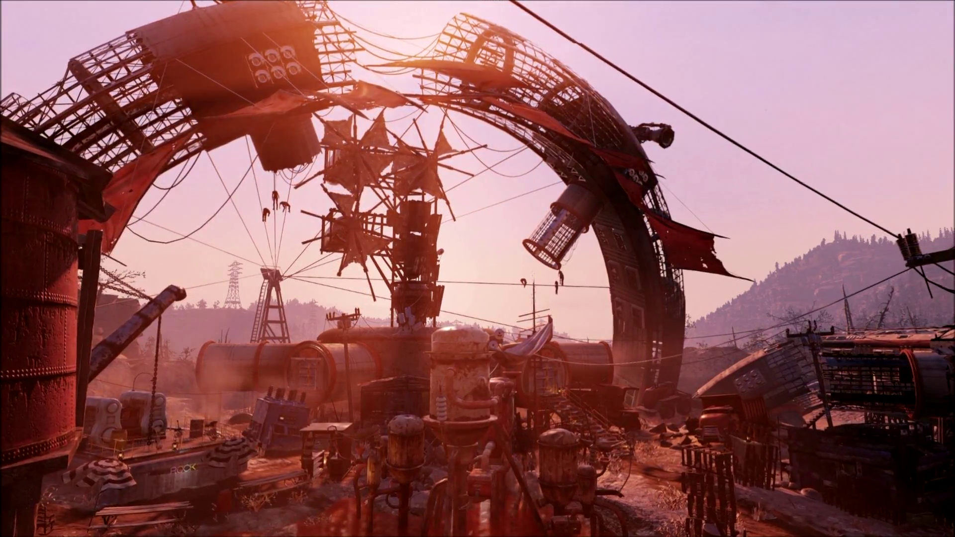
Sign in to Fallout 76, dismiss the Atomic Shop news, then quit to the desktop
left_click(507, 162)
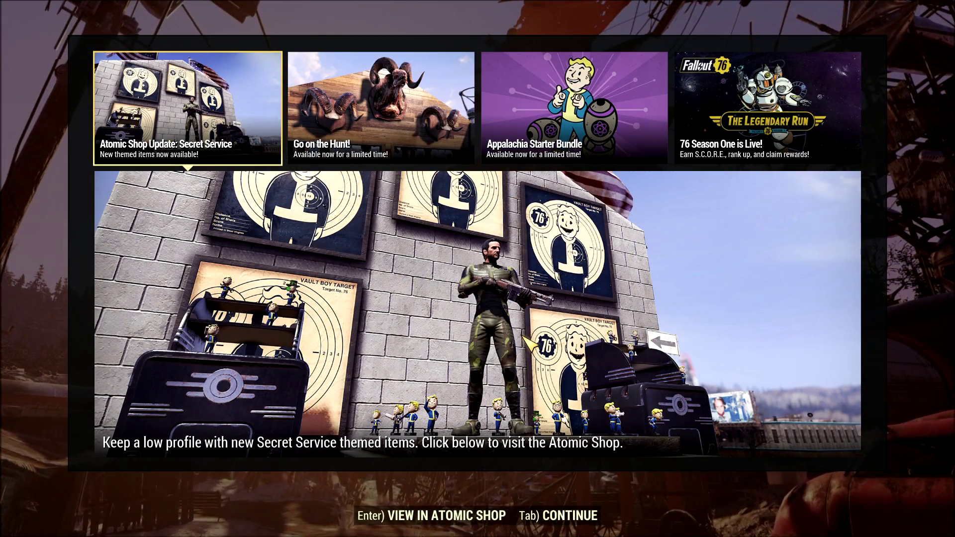
key("Tab")
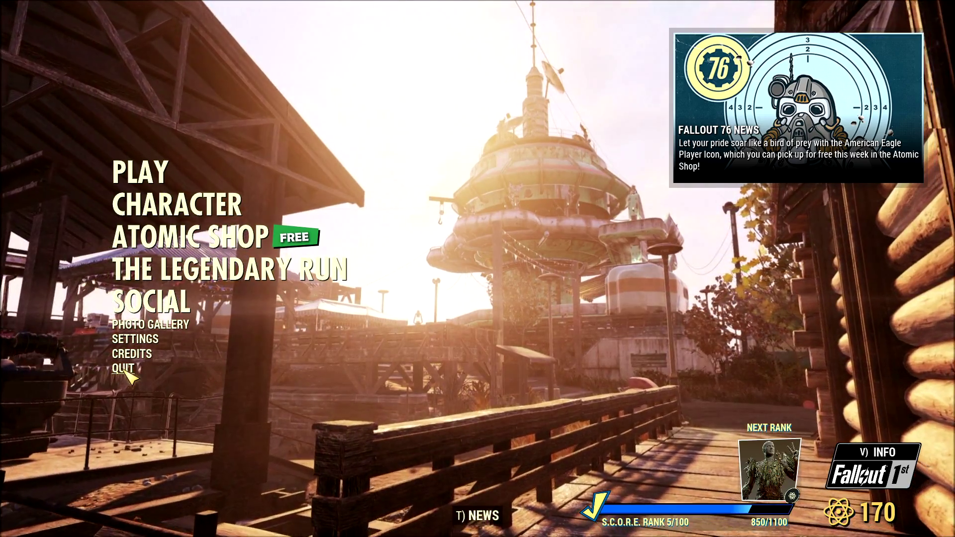
left_click(123, 369)
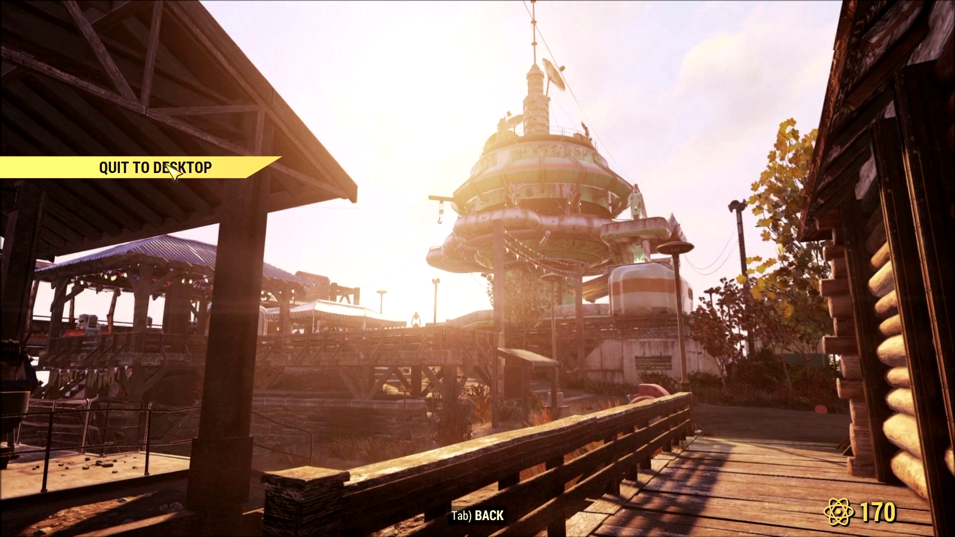
left_click(172, 169)
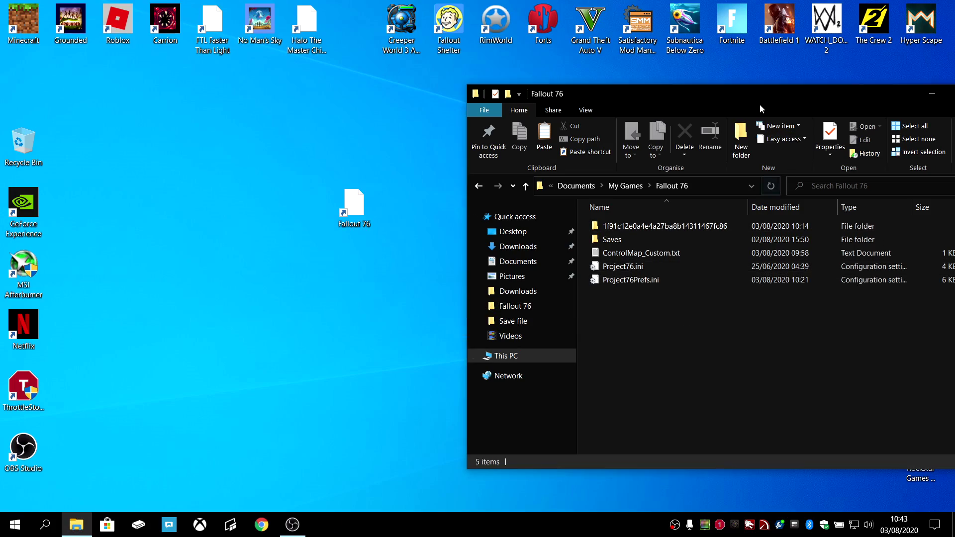
Move the File Explorer window aside and close it
left_click_drag(760, 104, 499, 91)
left_click_drag(384, 304, 451, 332)
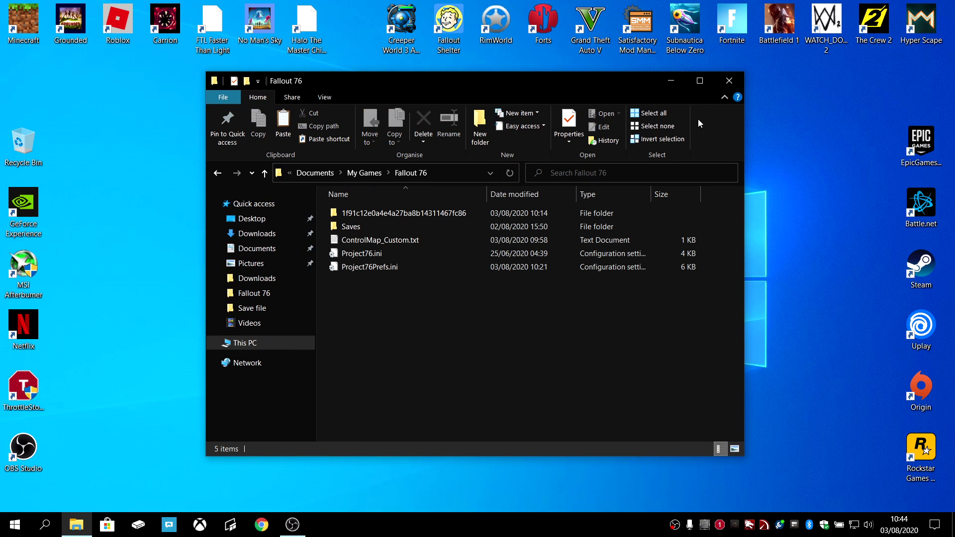
left_click(727, 85)
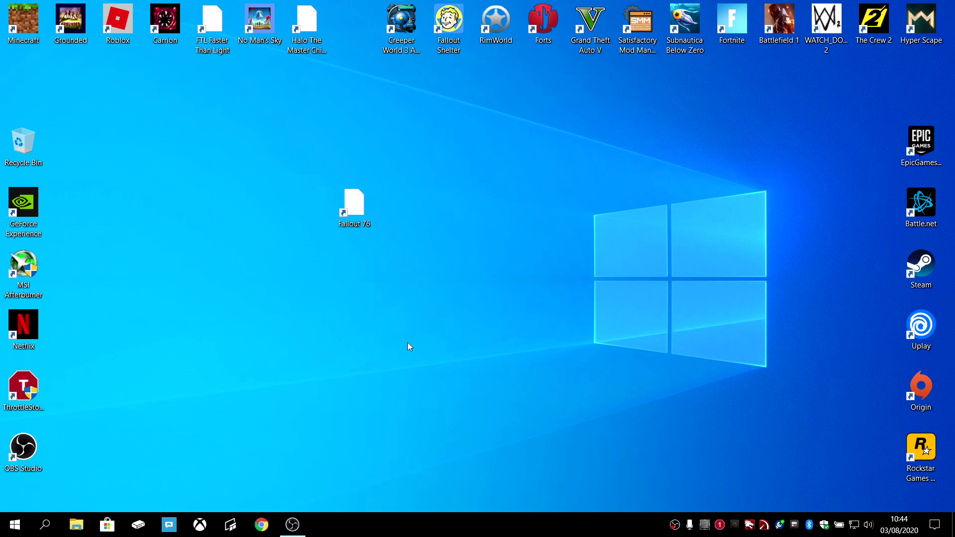